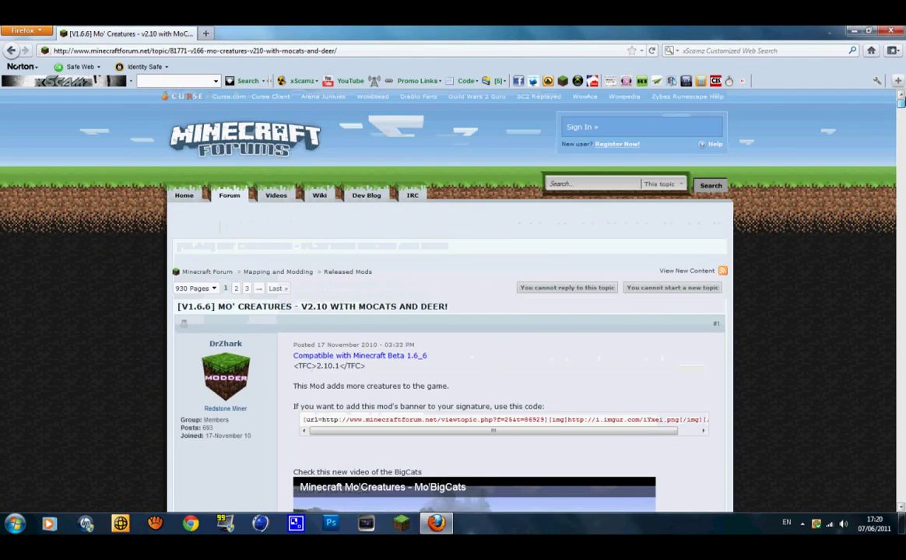
Review the download links and manual installation instructions in the Mo' Creatures forum topic, then return to the desktop with the mod archives
{"action": "left_click_drag", "start_coordinate": [901, 104], "coordinate": [902, 120]}
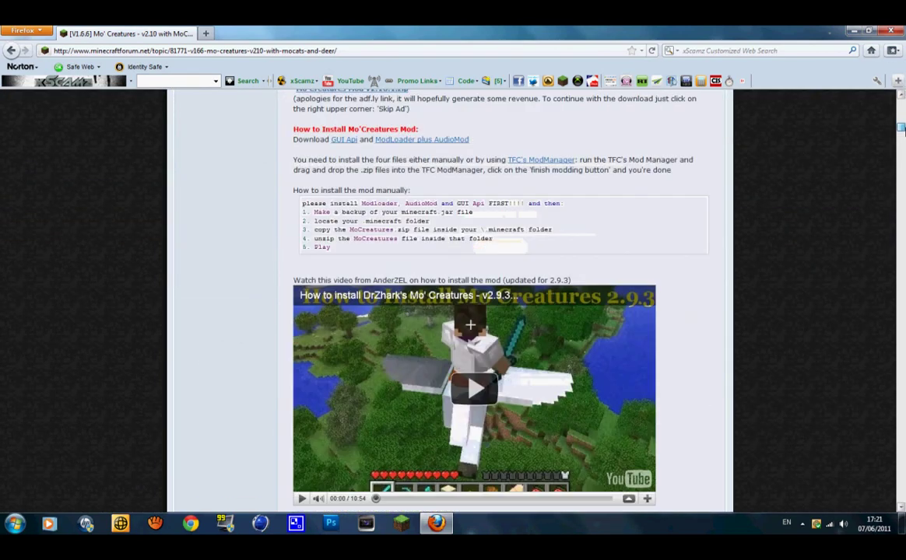
{"action": "left_click_drag", "start_coordinate": [903, 130], "coordinate": [903, 124]}
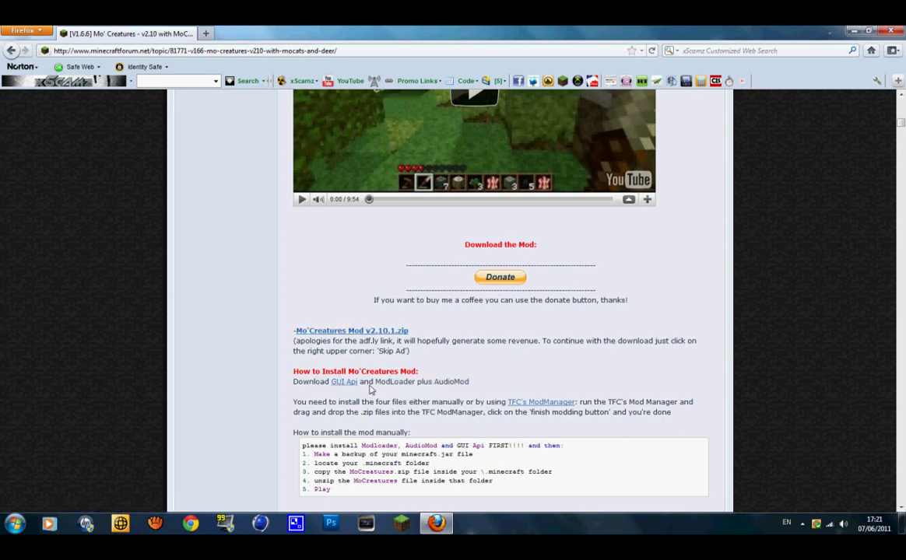
{"action": "scroll", "coordinate": [511, 323], "scroll_direction": "up", "scroll_amount": 15}
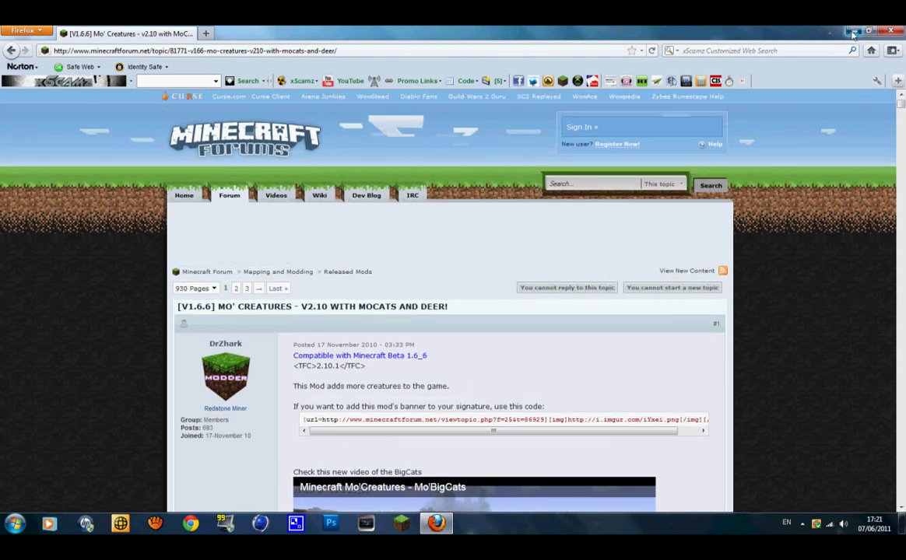
{"action": "left_click", "coordinate": [853, 32]}
{"action": "left_click_drag", "start_coordinate": [181, 84], "coordinate": [558, 295]}
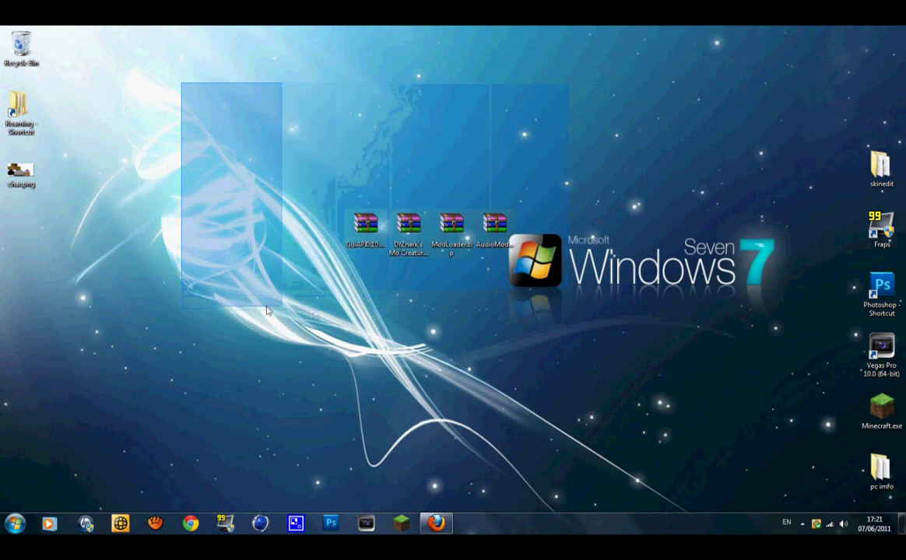
{"action": "left_click", "coordinate": [157, 424]}
Open the Roaming application data folder using %appdata%
{"action": "left_click", "coordinate": [14, 524]}
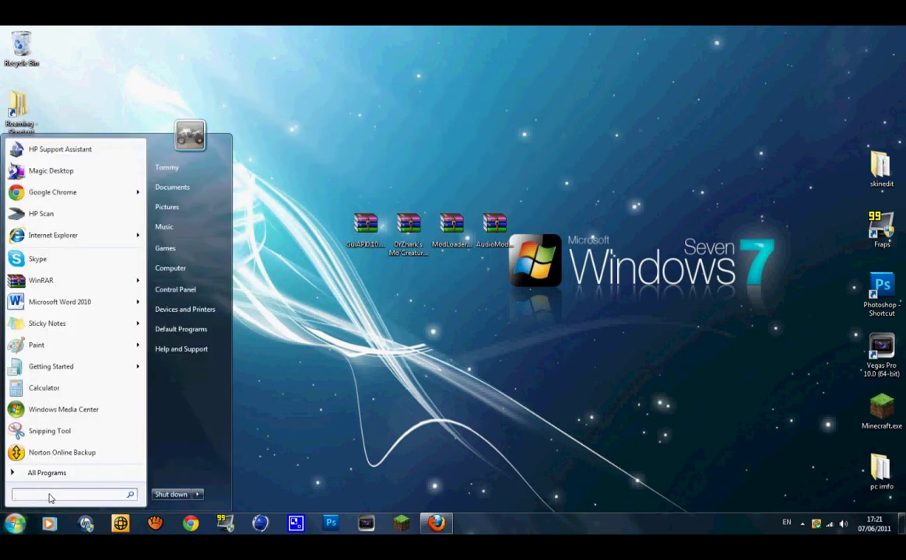
{"action": "type", "text": "%"}
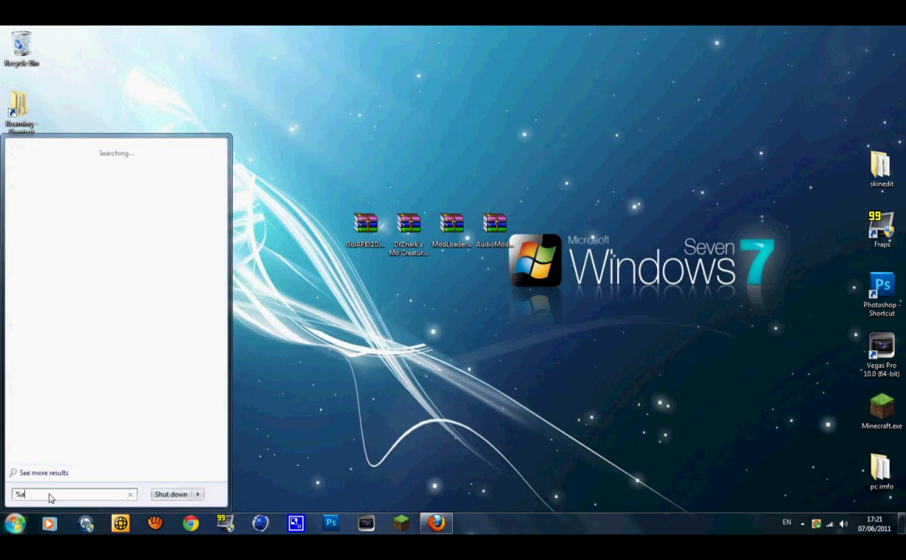
{"action": "type", "text": "appdata%"}
{"action": "left_click", "coordinate": [39, 151]}
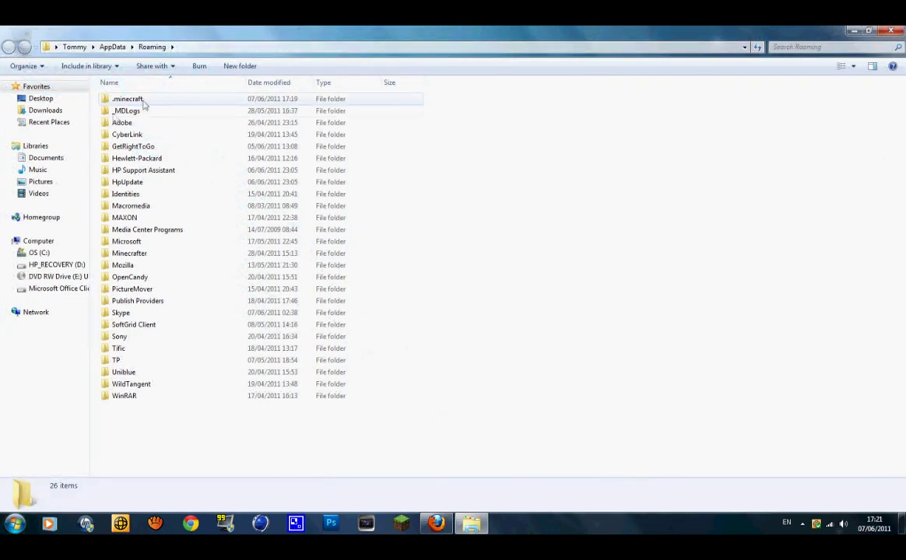
Back up the .minecraft folder by placing a copy of it on the desktop
{"action": "left_click", "coordinate": [107, 101]}
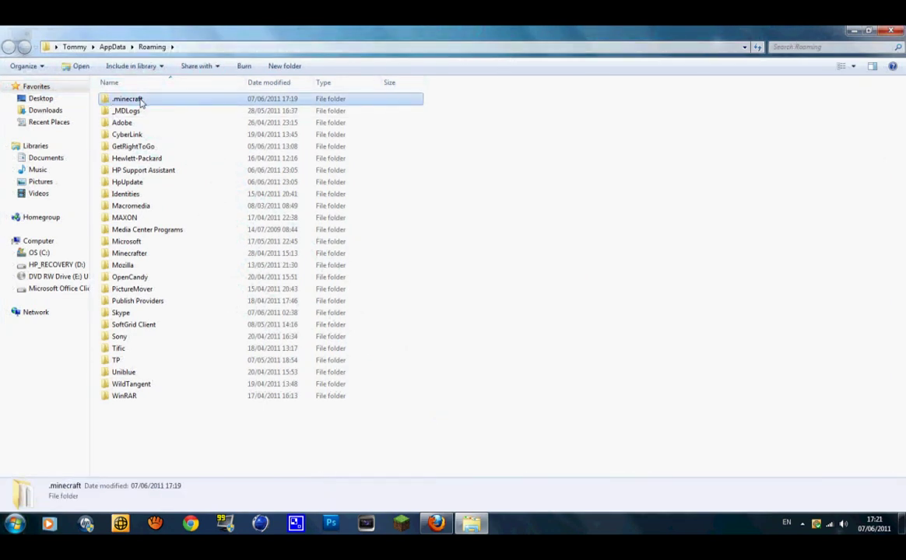
{"action": "right_click", "coordinate": [141, 102]}
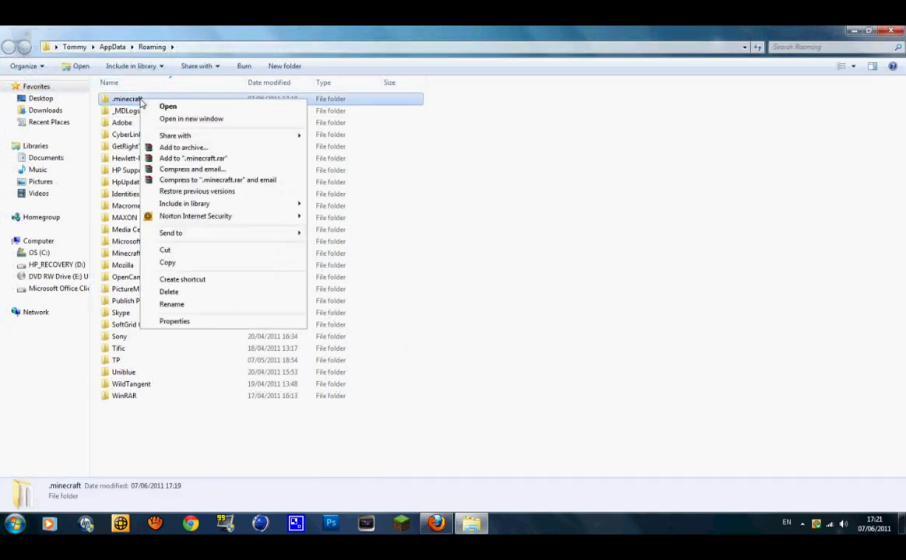
{"action": "left_click", "coordinate": [187, 264]}
{"action": "key", "text": "super+d"}
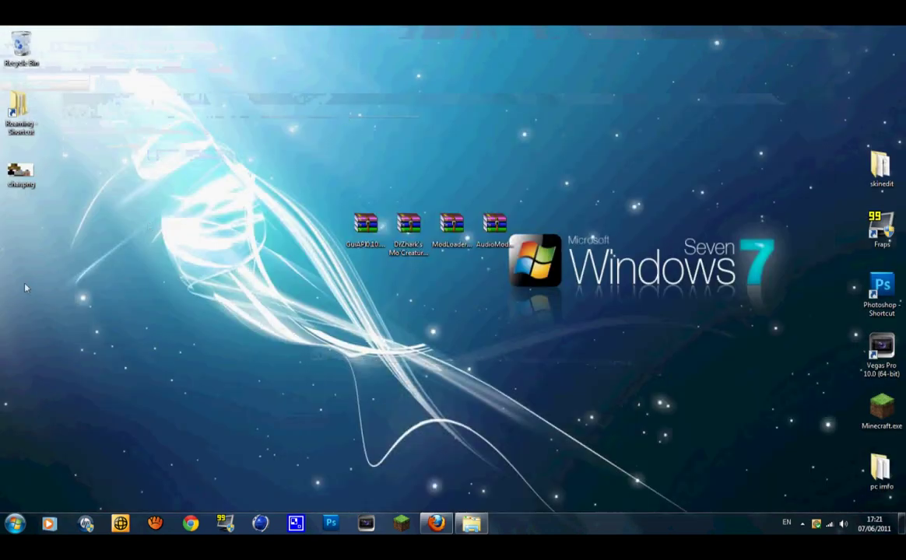
{"action": "right_click", "coordinate": [36, 228]}
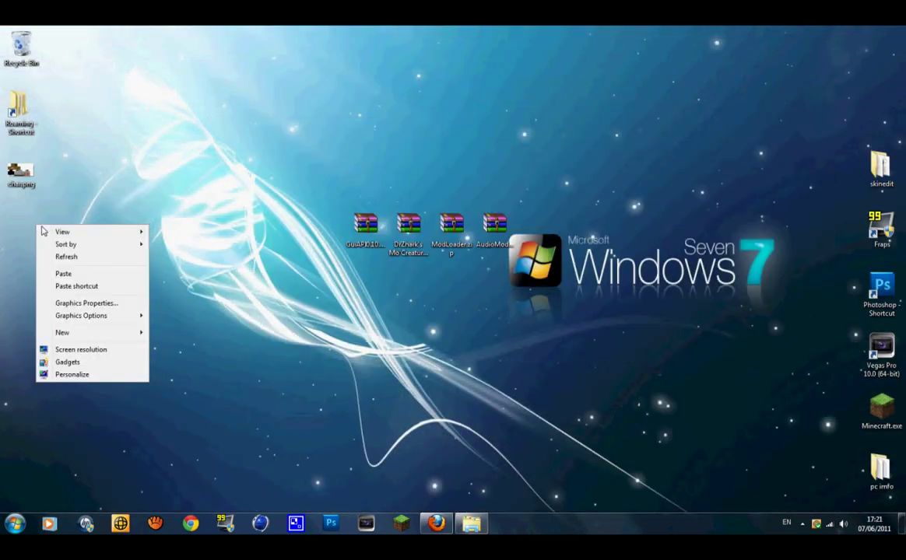
{"action": "left_click", "coordinate": [111, 274]}
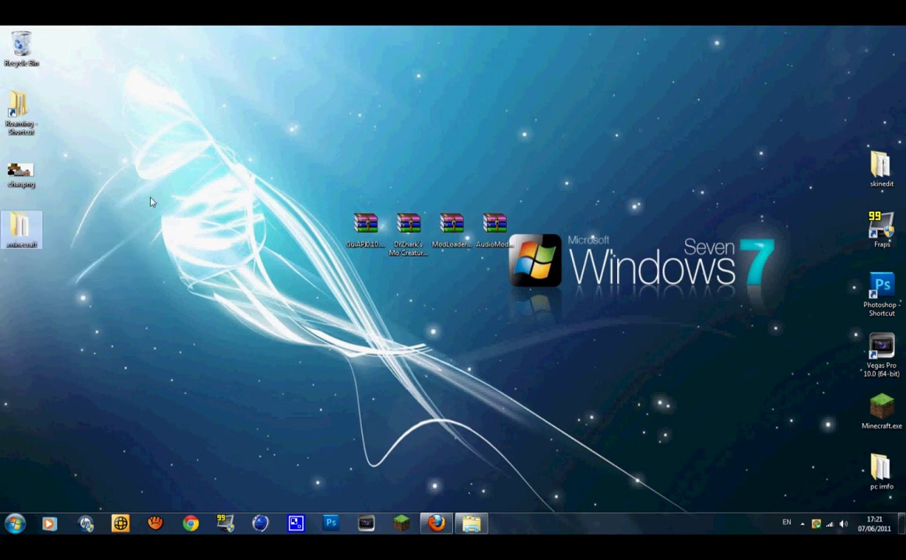
Create a desktop shortcut to the original .minecraft folder in Roaming and close the folder window
{"action": "left_click", "coordinate": [470, 524]}
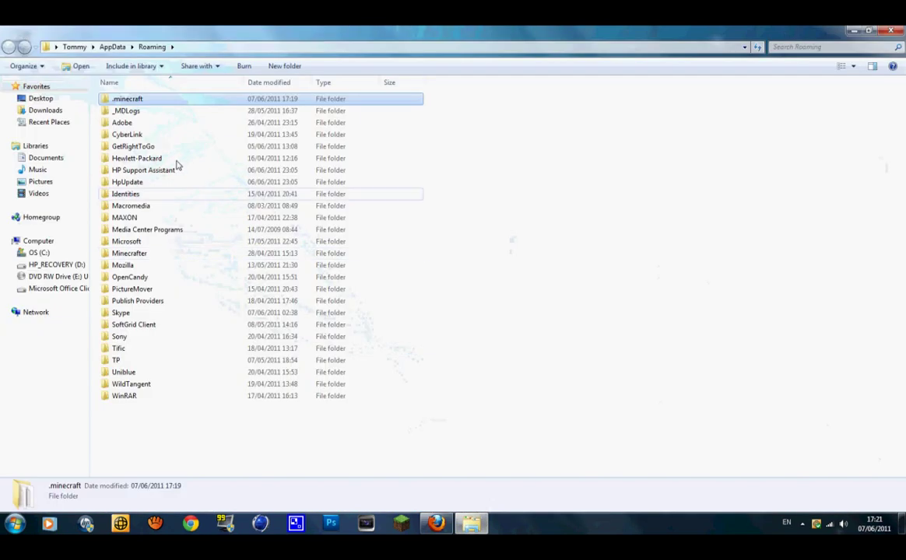
{"action": "right_click", "coordinate": [144, 104]}
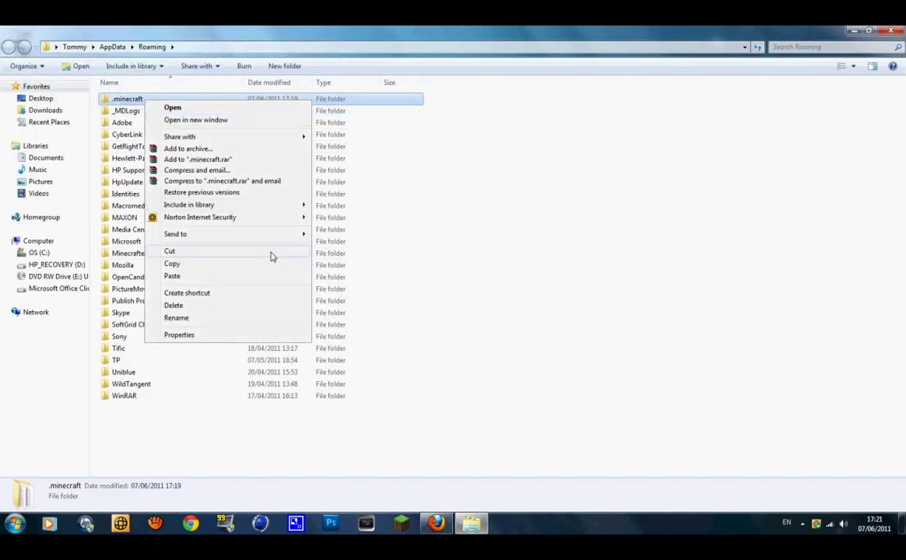
{"action": "mouse_move", "coordinate": [261, 236]}
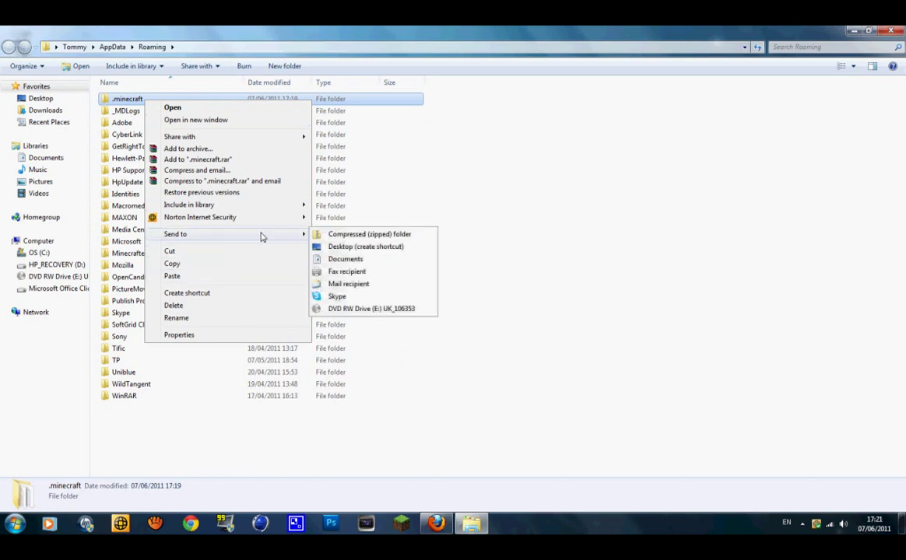
{"action": "left_click", "coordinate": [343, 247]}
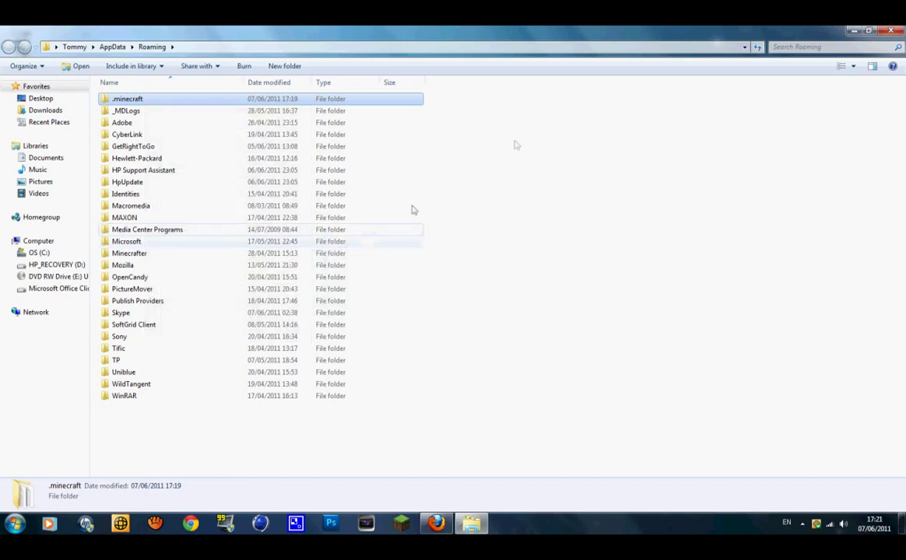
{"action": "left_click", "coordinate": [899, 29]}
Open .minecraft from its desktop shortcut and arrange the reduced window and the four mod archives so both are accessible
{"action": "double_click", "coordinate": [28, 302]}
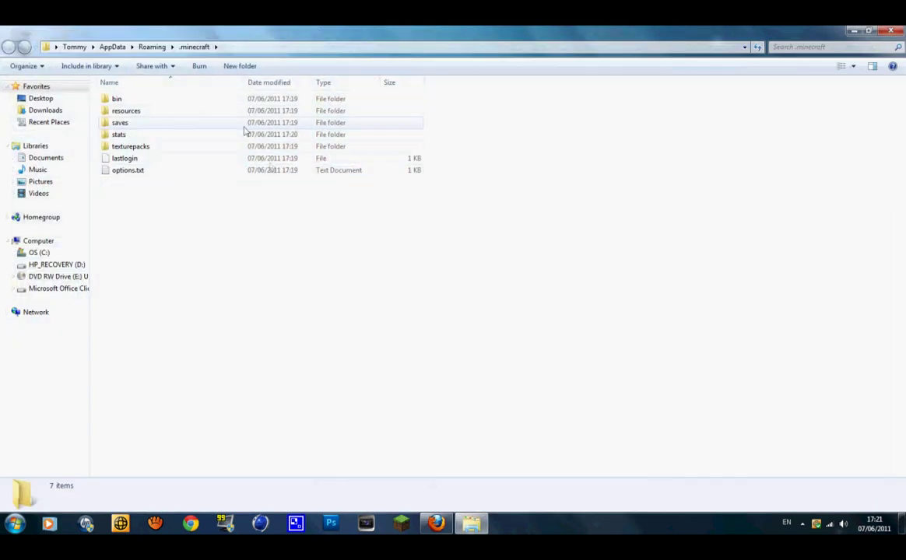
{"action": "left_click", "coordinate": [894, 31]}
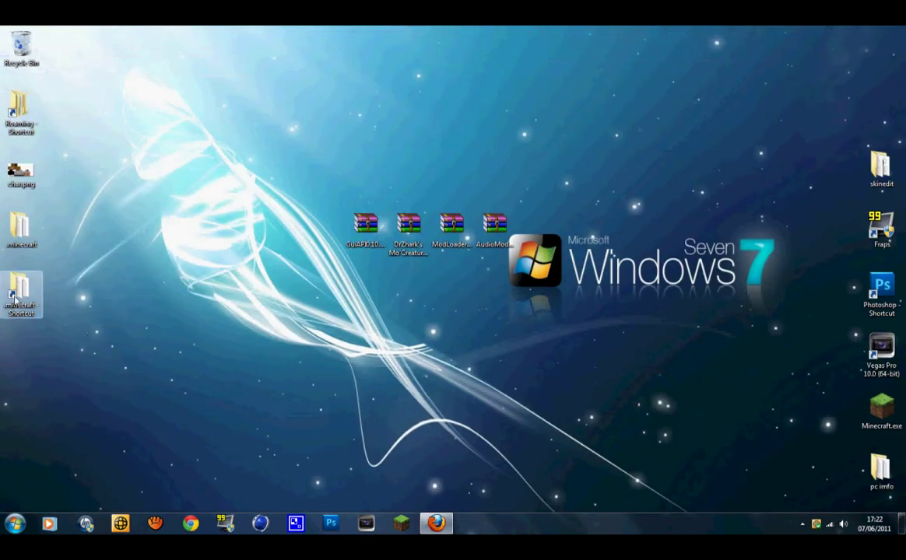
{"action": "double_click", "coordinate": [18, 288]}
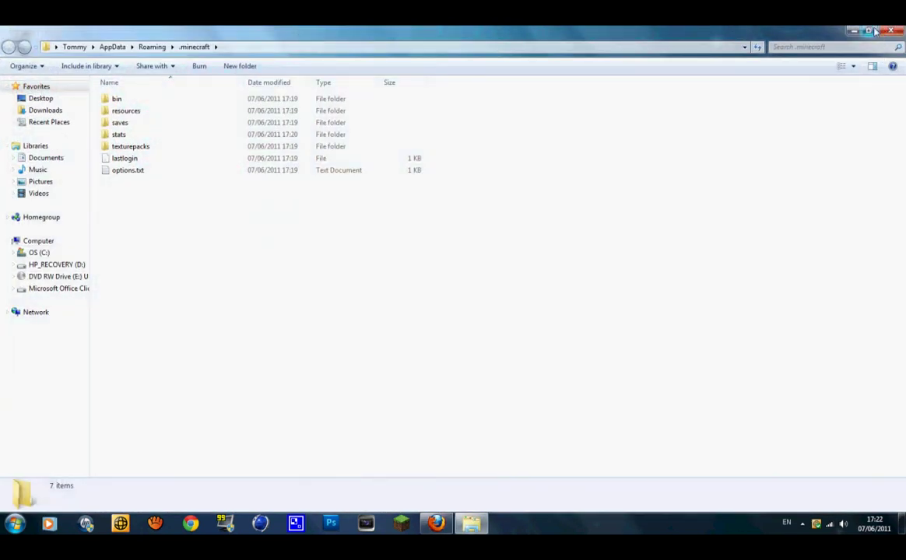
{"action": "left_click", "coordinate": [870, 31]}
{"action": "left_click_drag", "start_coordinate": [656, 84], "coordinate": [510, 277]}
{"action": "left_click_drag", "start_coordinate": [552, 253], "coordinate": [293, 204]}
{"action": "left_click_drag", "start_coordinate": [377, 229], "coordinate": [408, 109]}
{"action": "left_click_drag", "start_coordinate": [447, 272], "coordinate": [468, 156]}
Open minecraft.jar from the bin folder with WinRAR archiver, dismiss the licence reminder and maximize the archive window
{"action": "double_click", "coordinate": [290, 227]}
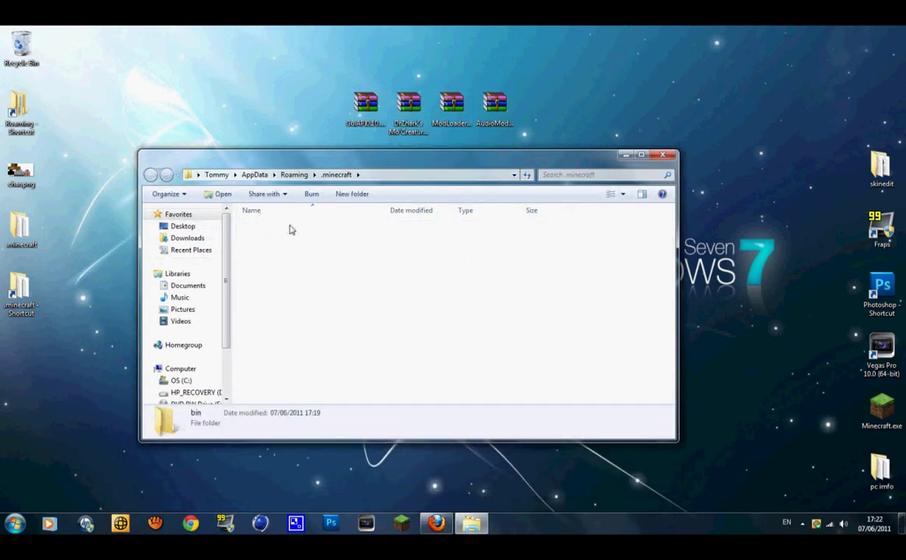
{"action": "left_click", "coordinate": [282, 288]}
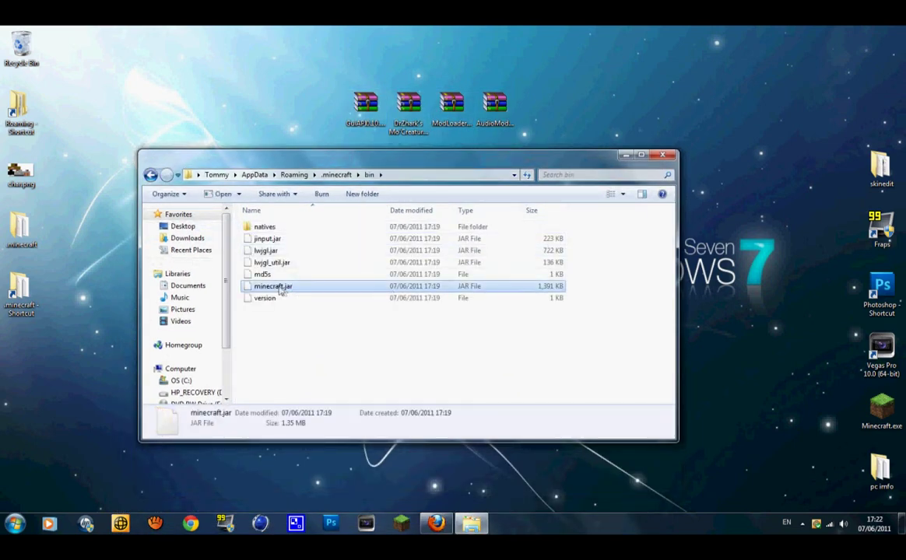
{"action": "right_click", "coordinate": [282, 290]}
{"action": "mouse_move", "coordinate": [366, 310]}
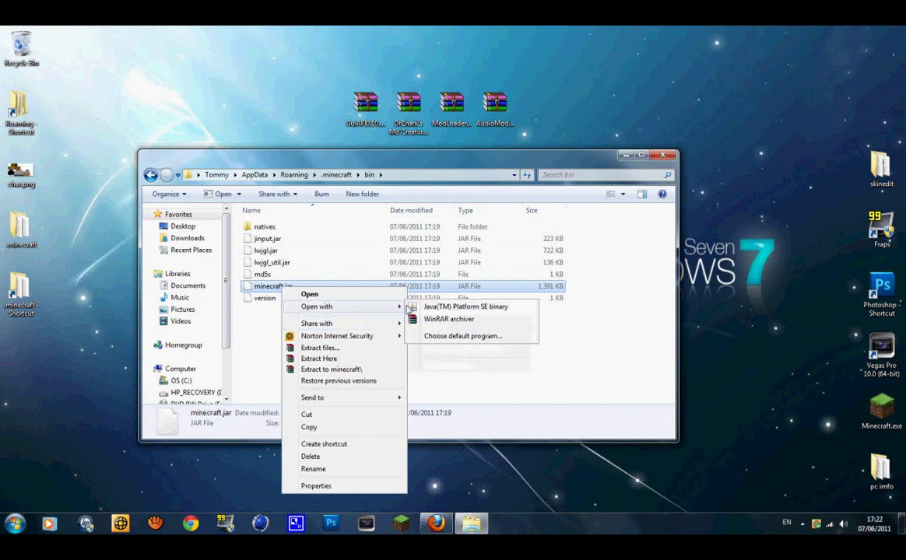
{"action": "left_click", "coordinate": [449, 319]}
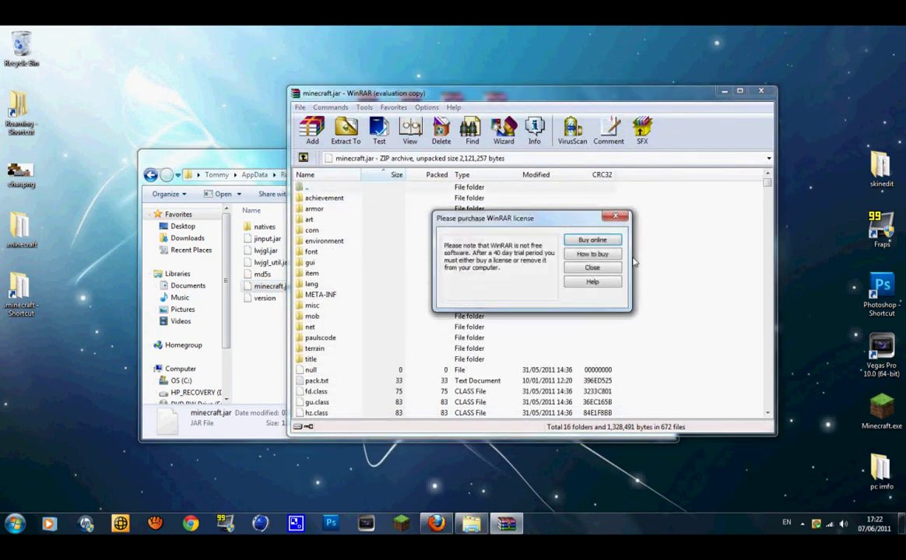
{"action": "left_click", "coordinate": [556, 249]}
{"action": "left_click", "coordinate": [740, 92]}
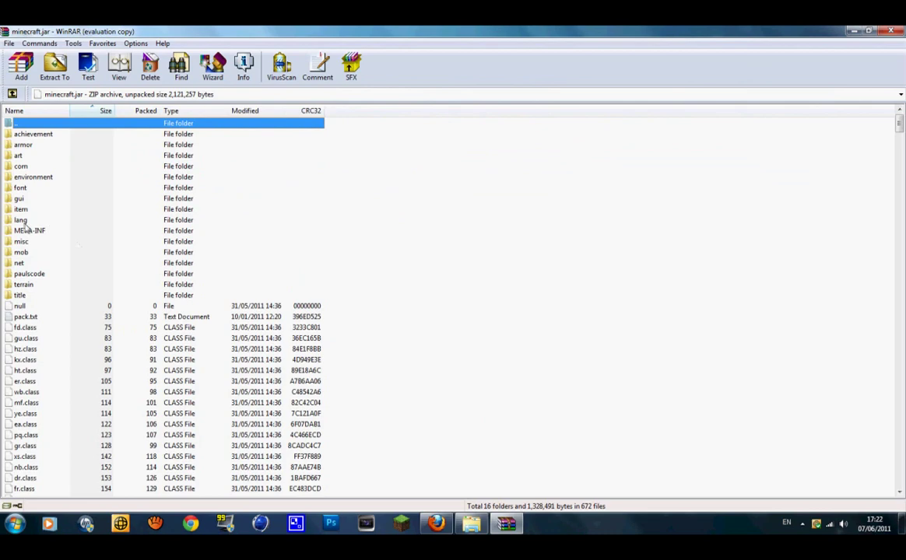
Delete the META-INF folder from minecraft.jar and minimize the archive window
{"action": "left_click", "coordinate": [867, 35]}
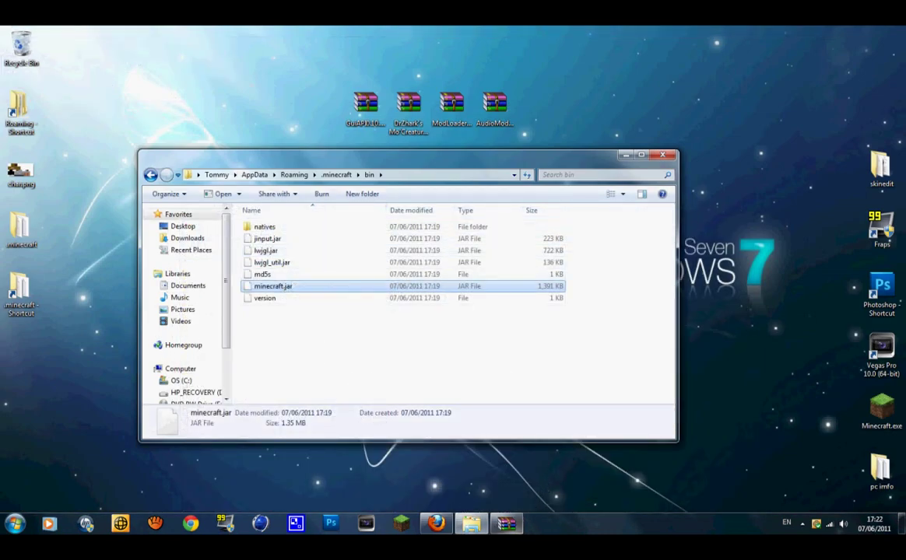
{"action": "left_click", "coordinate": [506, 524]}
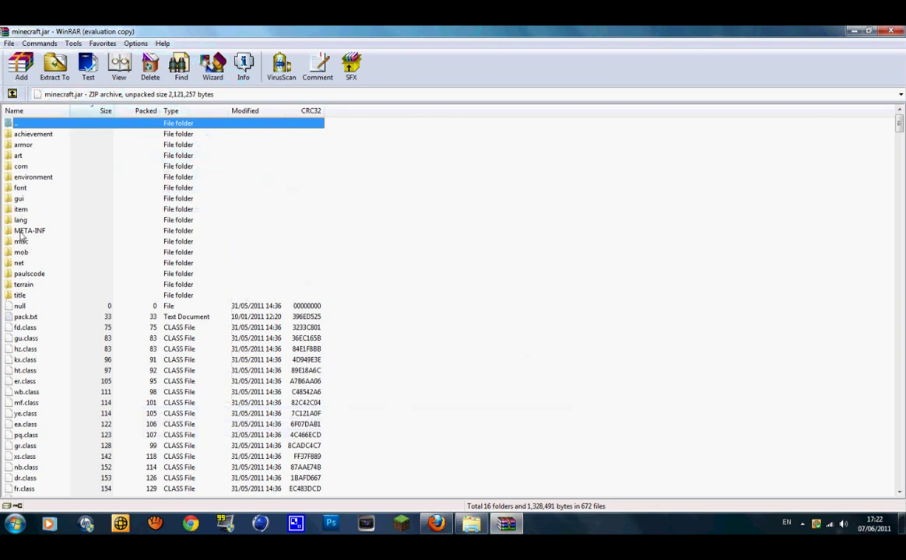
{"action": "left_click", "coordinate": [20, 232]}
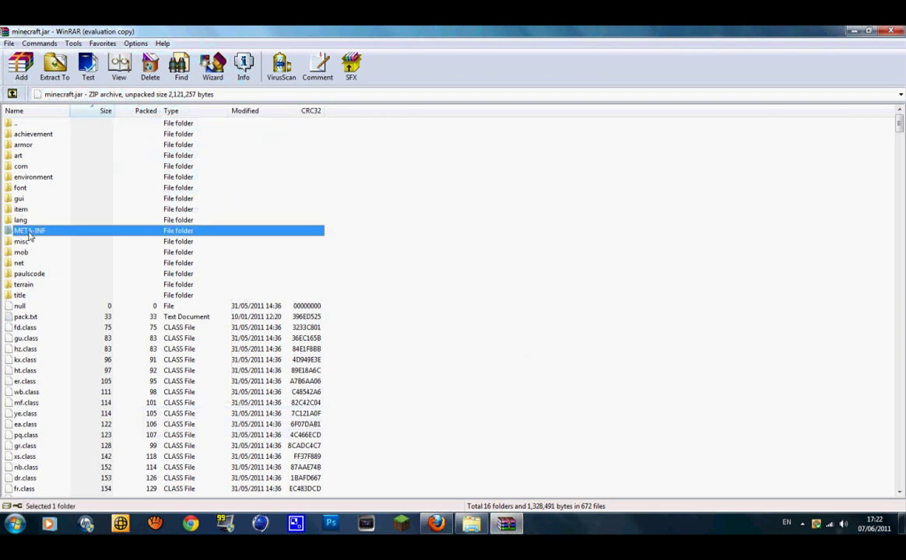
{"action": "right_click", "coordinate": [29, 235]}
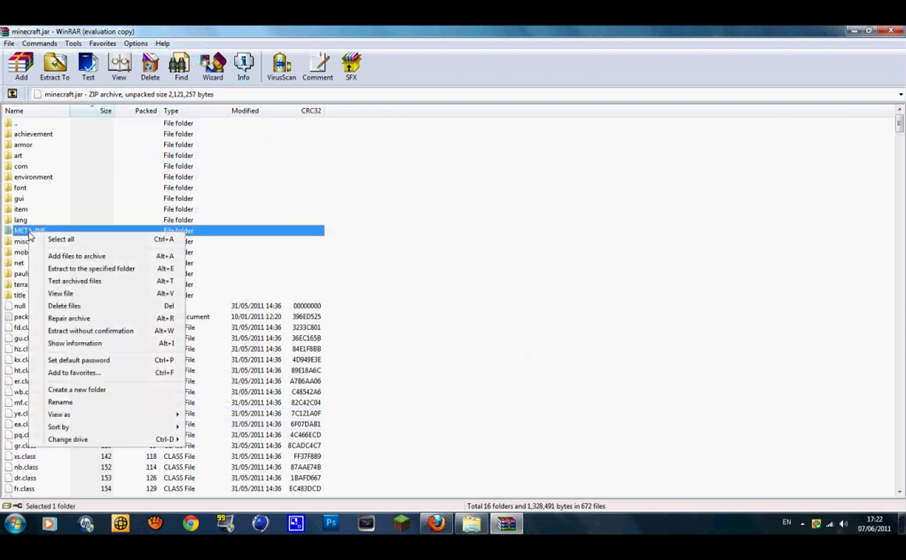
{"action": "left_click", "coordinate": [118, 306]}
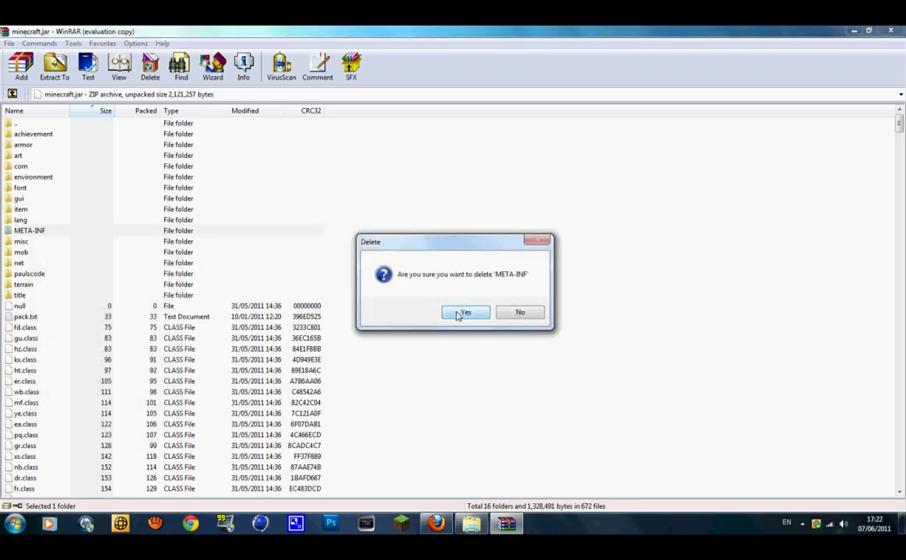
{"action": "left_click", "coordinate": [464, 313]}
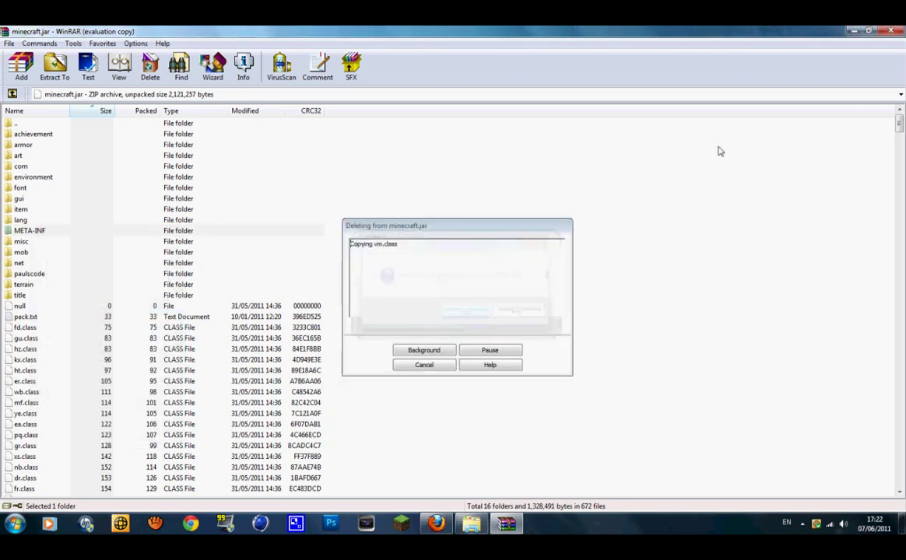
{"action": "left_click", "coordinate": [855, 33]}
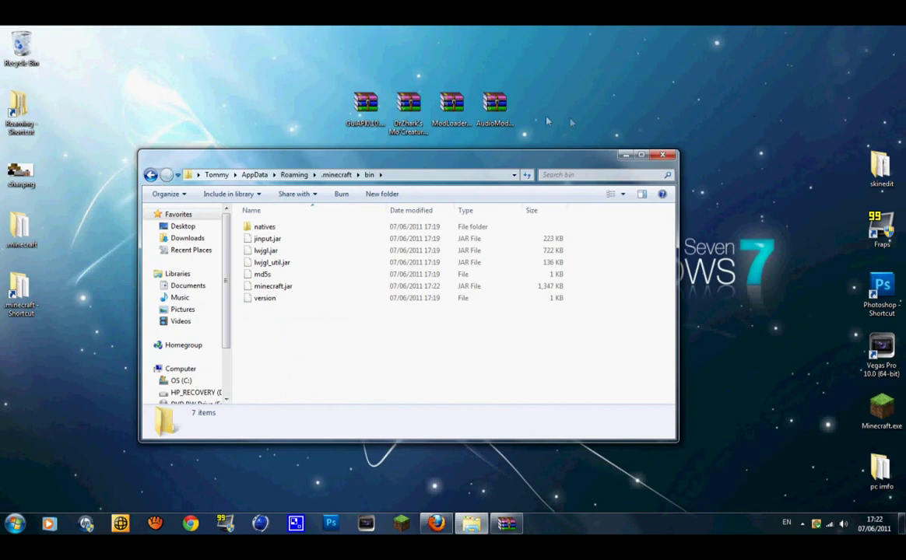
Open AudioMod.zip, dismiss the licence reminder and arrange its window over the minecraft.jar archive so both file lists are accessible
{"action": "double_click", "coordinate": [501, 109]}
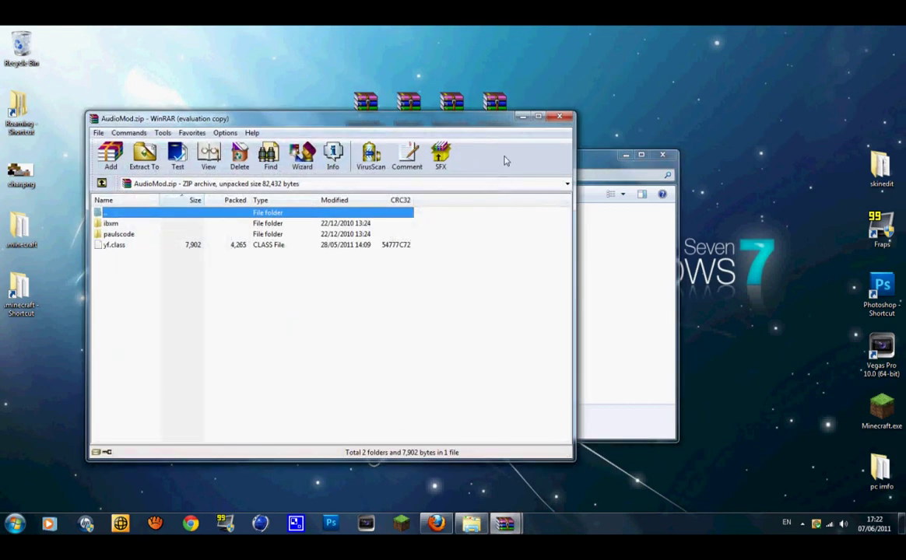
{"action": "left_click_drag", "start_coordinate": [492, 126], "coordinate": [711, 54]}
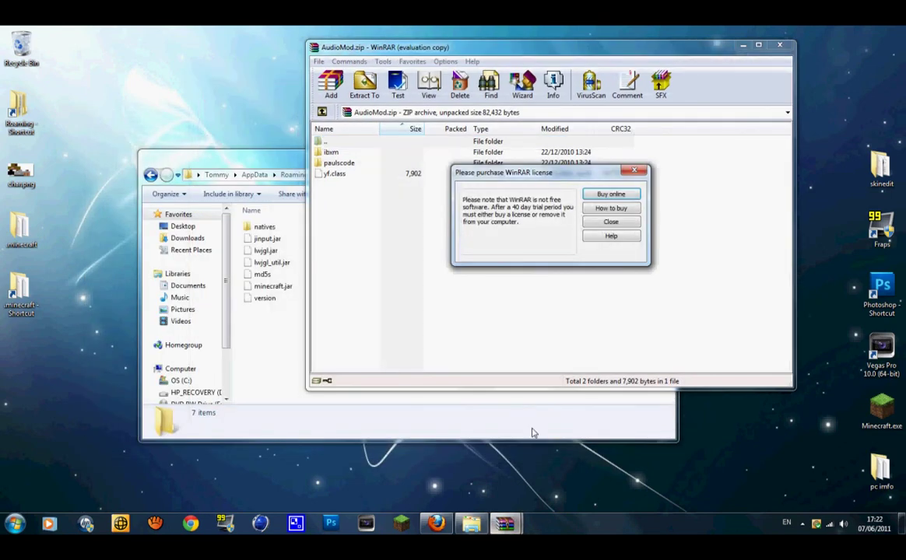
{"action": "left_click", "coordinate": [611, 221]}
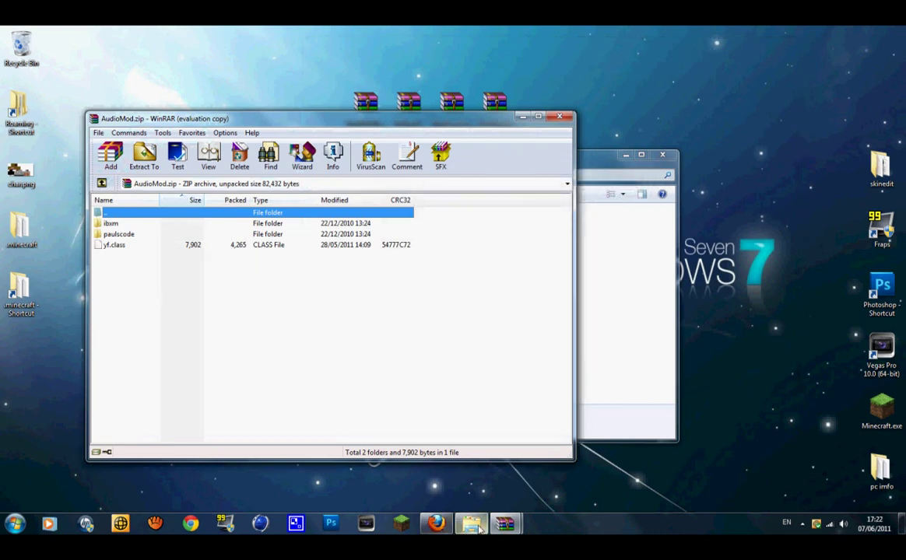
{"action": "left_click", "coordinate": [471, 523]}
{"action": "mouse_move", "coordinate": [504, 523]}
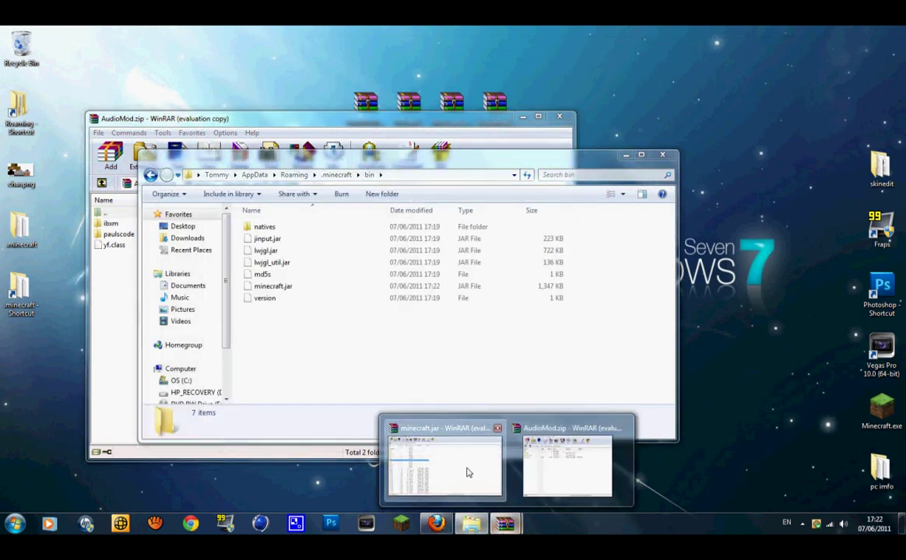
{"action": "left_click", "coordinate": [467, 471]}
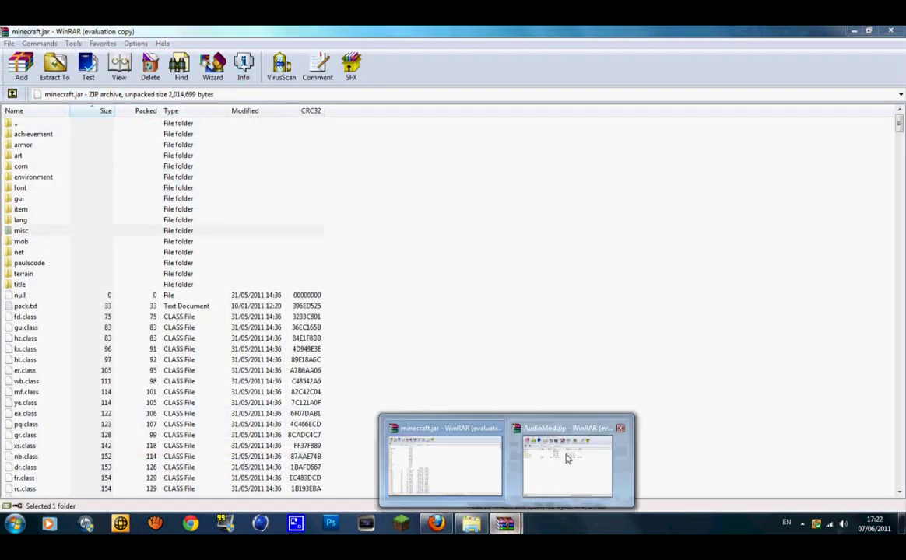
{"action": "left_click", "coordinate": [529, 432]}
{"action": "left_click_drag", "start_coordinate": [440, 126], "coordinate": [733, 140]}
Add ibxm, paulscode and yf.class from AudioMod.zip to minecraft.jar, close AudioMod.zip and minimize the minecraft.jar window
{"action": "left_click_drag", "start_coordinate": [528, 323], "coordinate": [470, 246]}
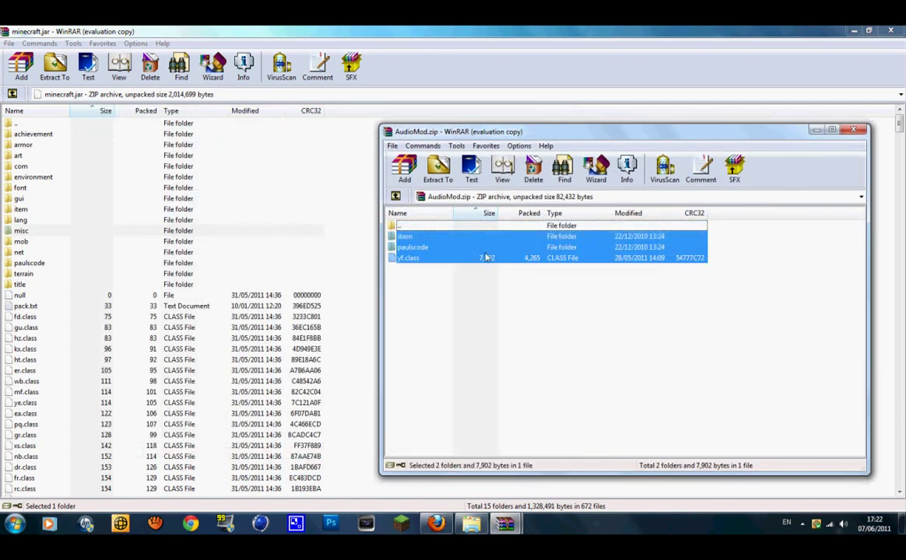
{"action": "left_click_drag", "start_coordinate": [76, 283], "coordinate": [66, 281]}
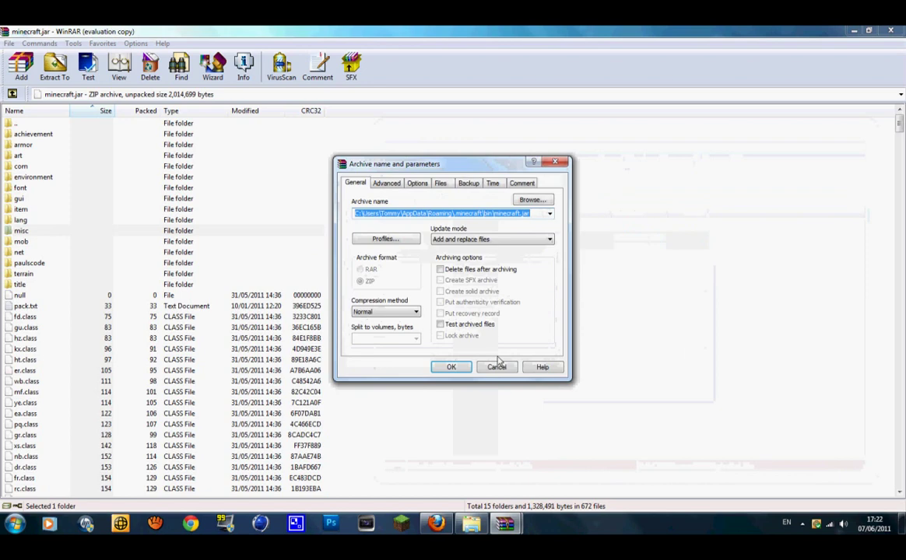
{"action": "left_click", "coordinate": [449, 367]}
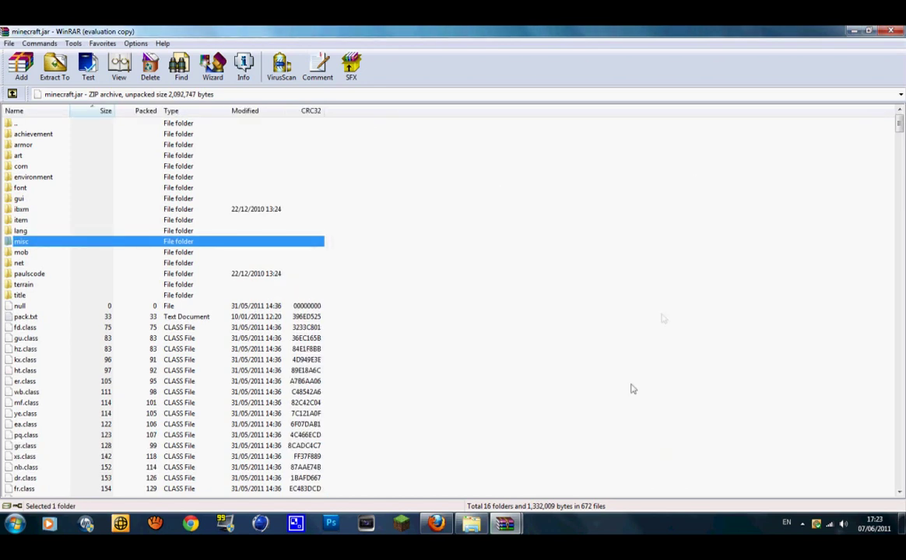
{"action": "left_click", "coordinate": [527, 520]}
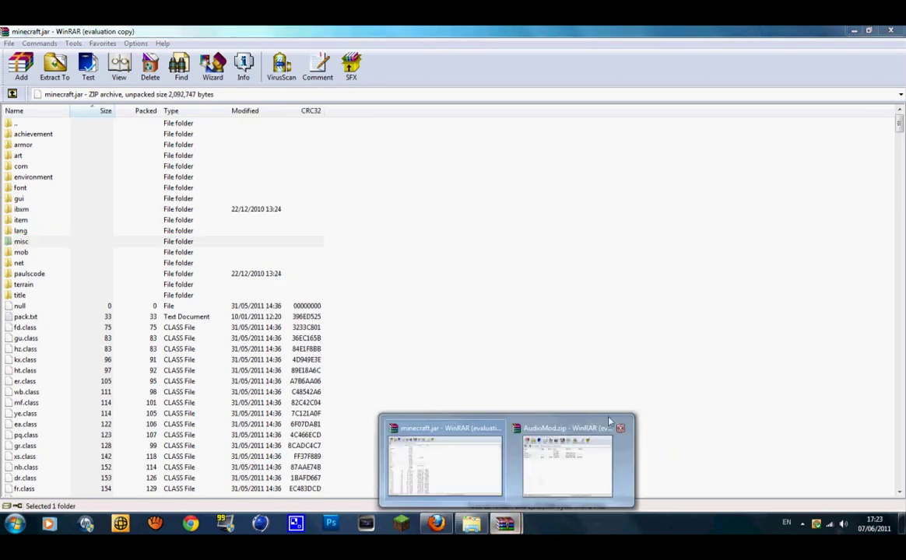
{"action": "left_click", "coordinate": [620, 429]}
{"action": "left_click", "coordinate": [854, 31]}
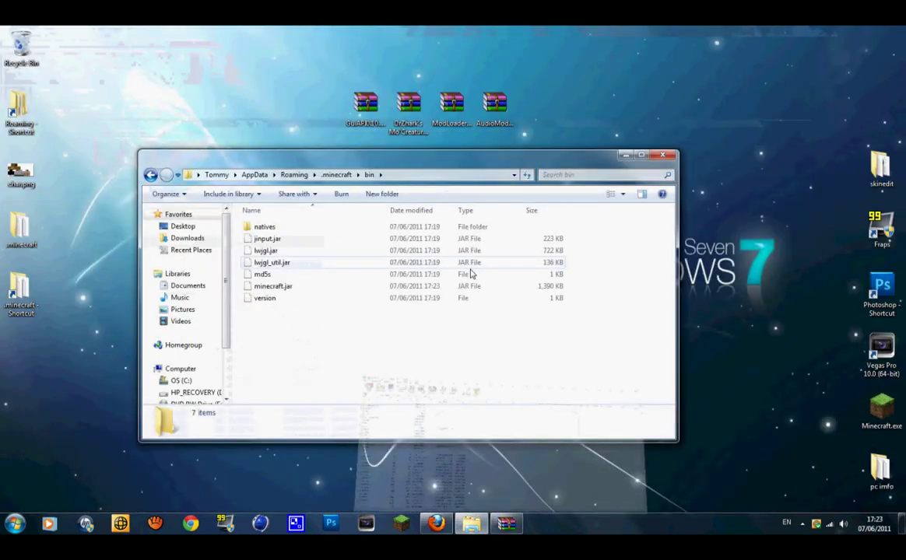
Open ModLoader.zip, dismiss the licence reminder and place its window beside the file list of the restored minecraft.jar archive
{"action": "double_click", "coordinate": [450, 107]}
{"action": "left_click_drag", "start_coordinate": [441, 141], "coordinate": [701, 61]}
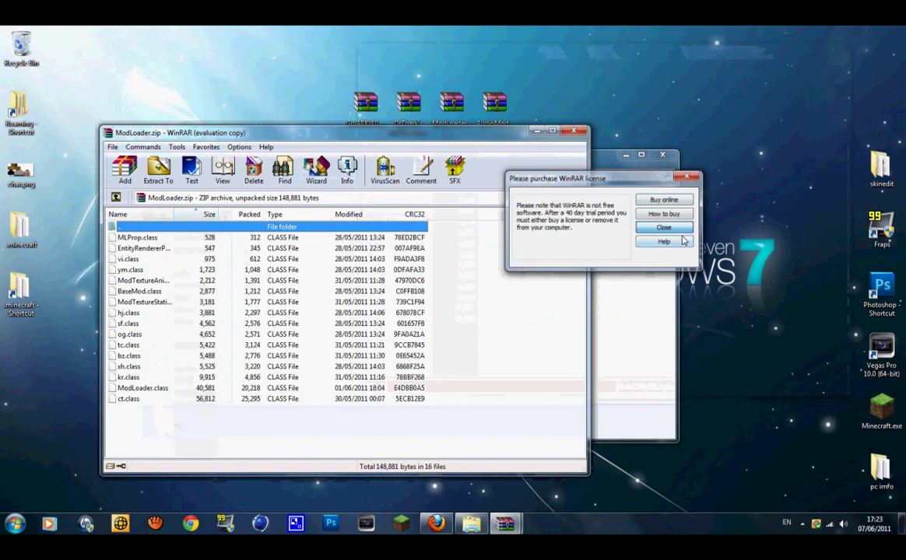
{"action": "left_click", "coordinate": [683, 229]}
{"action": "mouse_move", "coordinate": [505, 523]}
{"action": "left_click", "coordinate": [484, 471]}
{"action": "left_click", "coordinate": [559, 464]}
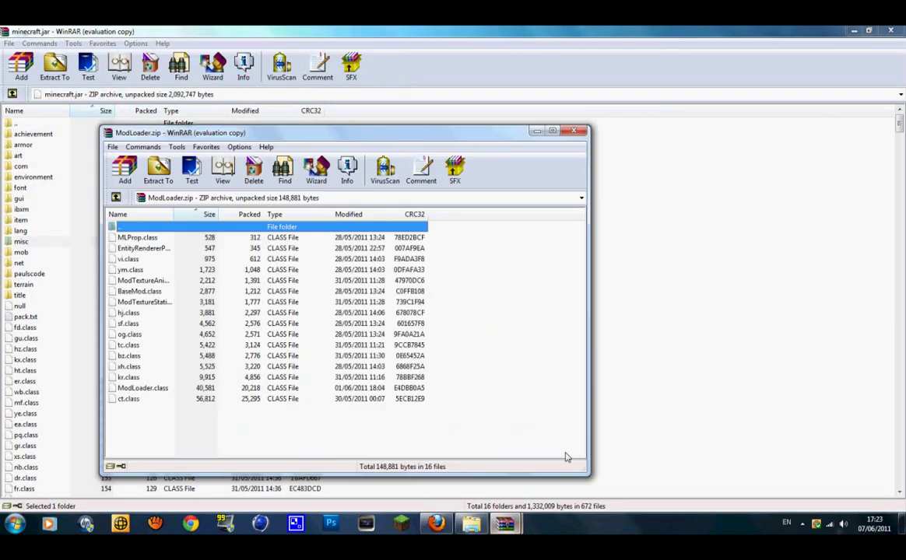
{"action": "left_click_drag", "start_coordinate": [457, 138], "coordinate": [770, 95]}
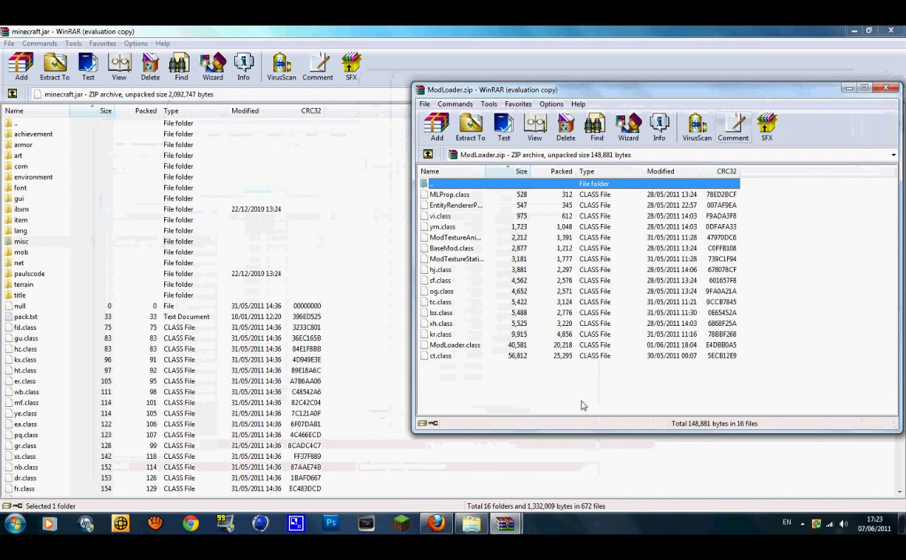
Add all the class files from ModLoader.zip to minecraft.jar, close ModLoader.zip and minimize the minecraft.jar window
{"action": "left_click_drag", "start_coordinate": [580, 387], "coordinate": [507, 182]}
{"action": "left_click_drag", "start_coordinate": [76, 324], "coordinate": [75, 324]}
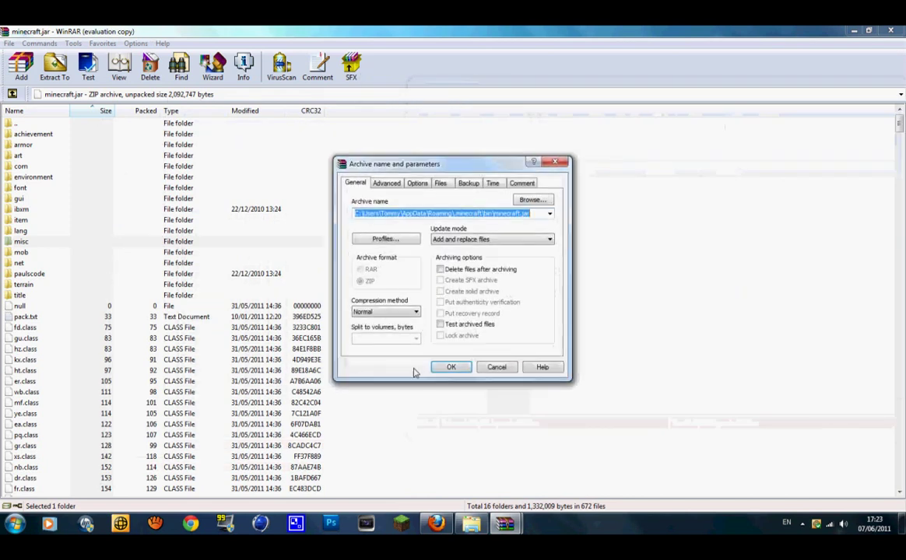
{"action": "left_click", "coordinate": [453, 366]}
{"action": "left_click", "coordinate": [508, 525]}
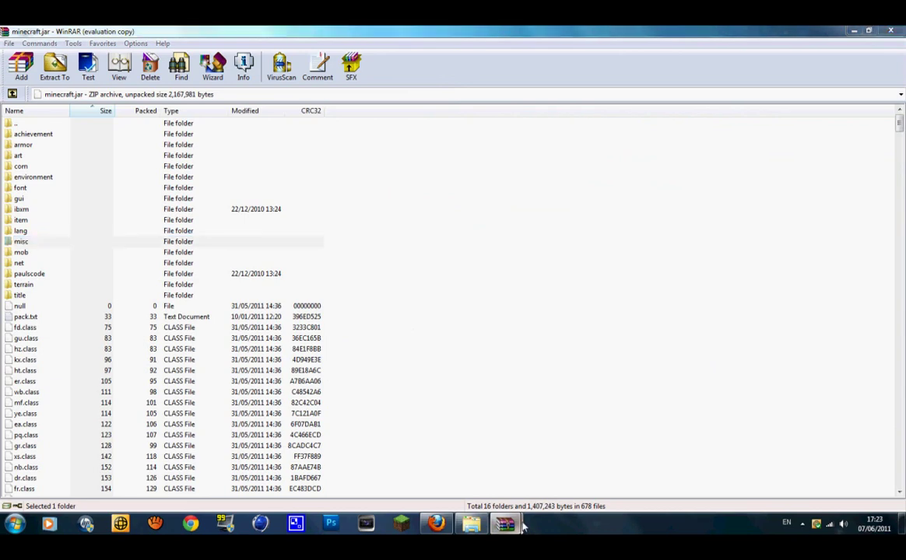
{"action": "left_click", "coordinate": [619, 428]}
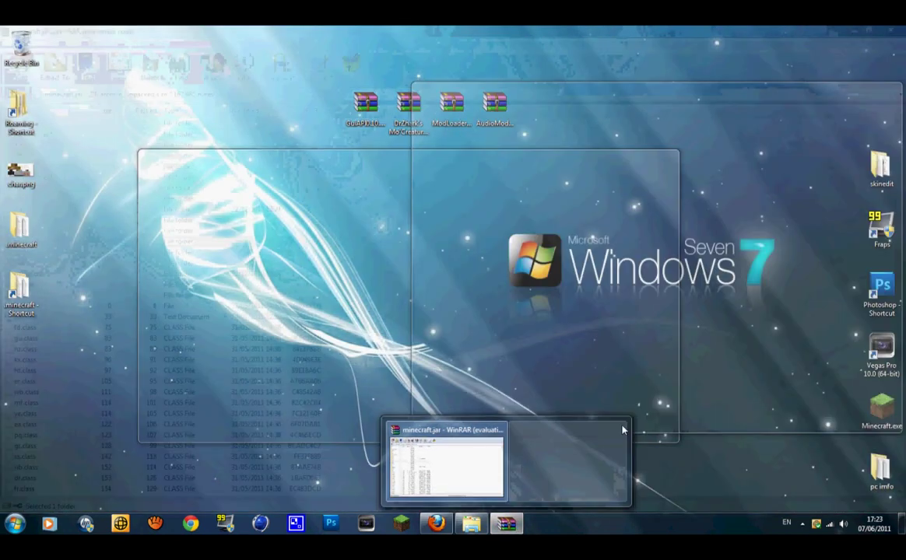
{"action": "left_click", "coordinate": [854, 31]}
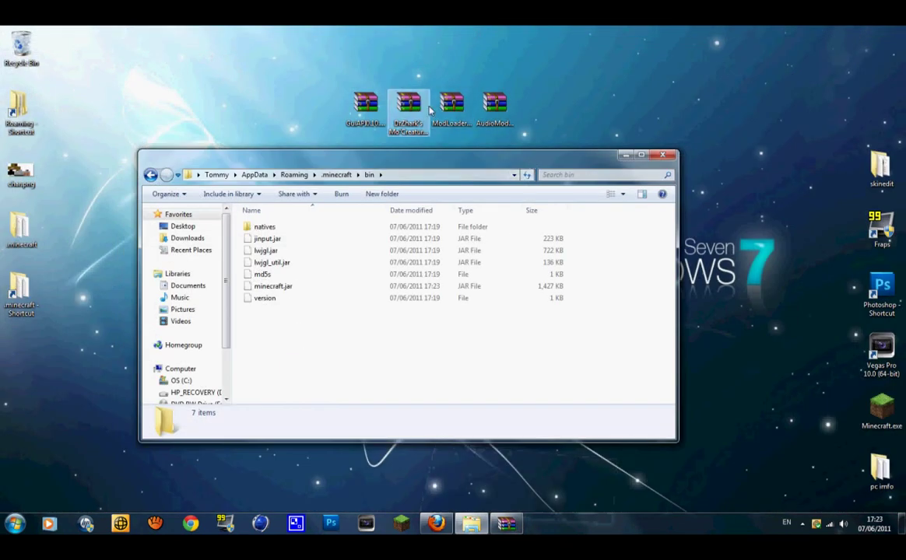
Open GuiAPI0.10.1-1.6.6.zip, dismiss the licence reminder and show it in front of the restored minecraft.jar archive
{"action": "left_click", "coordinate": [369, 113]}
{"action": "double_click", "coordinate": [368, 113]}
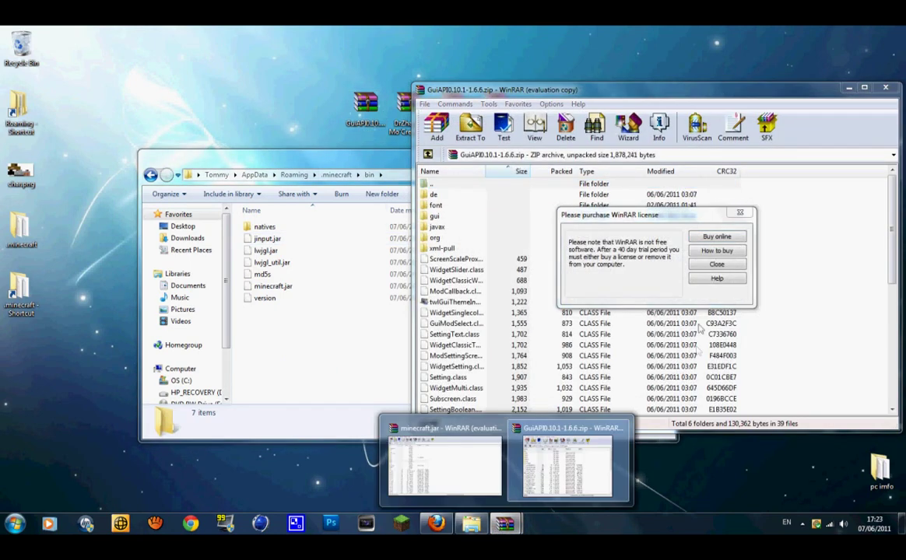
{"action": "left_click", "coordinate": [717, 266]}
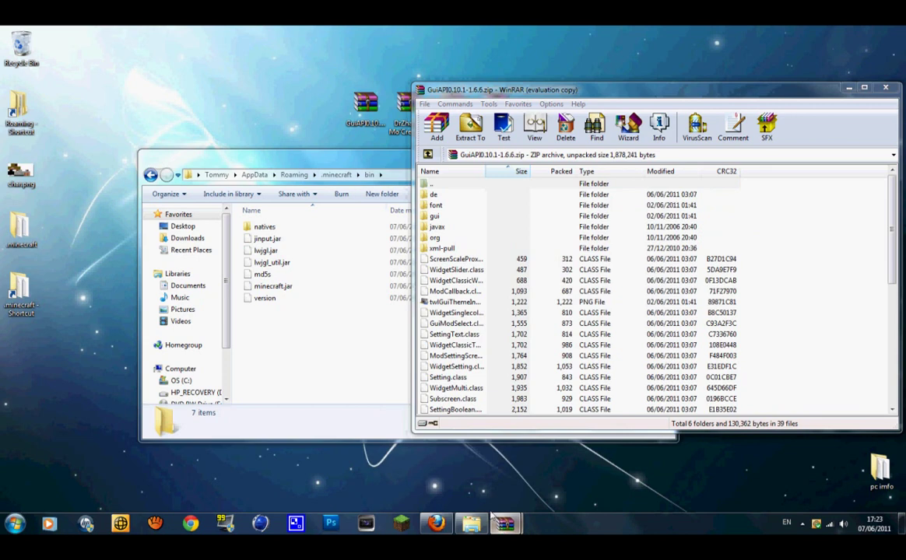
{"action": "mouse_move", "coordinate": [505, 524]}
{"action": "left_click", "coordinate": [449, 465]}
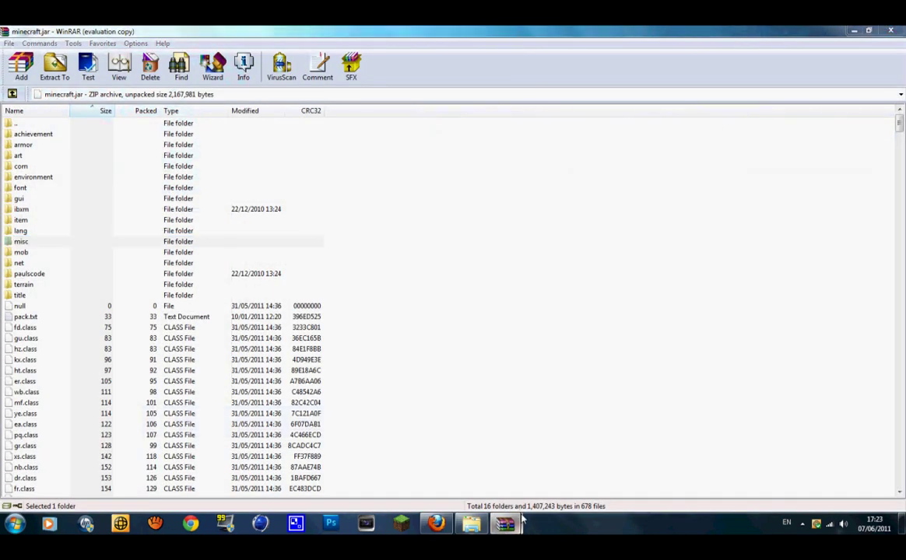
{"action": "left_click", "coordinate": [576, 460]}
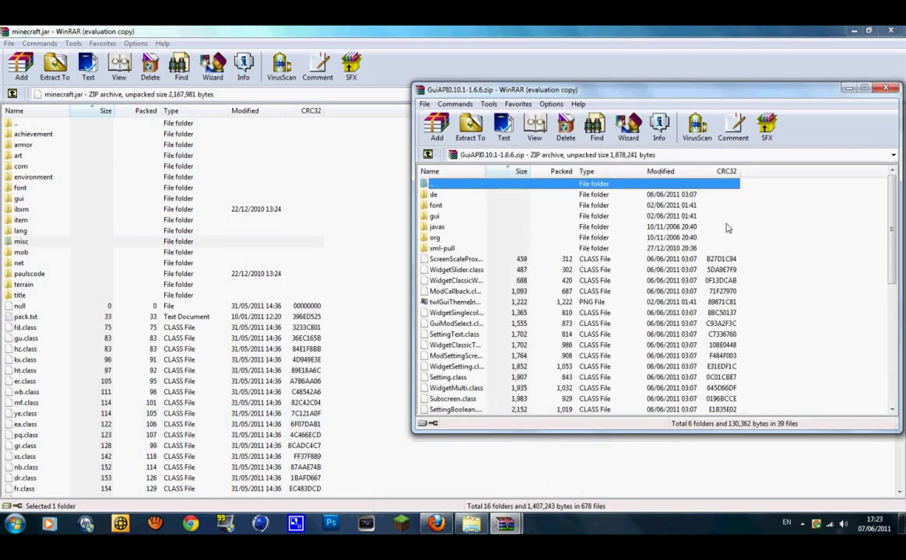
Add all folders and files from GuiAPI0.10.1-1.6.6.zip to minecraft.jar, close the GuiAPI archive and minimize minecraft.jar
{"action": "left_click_drag", "start_coordinate": [745, 195], "coordinate": [350, 526]}
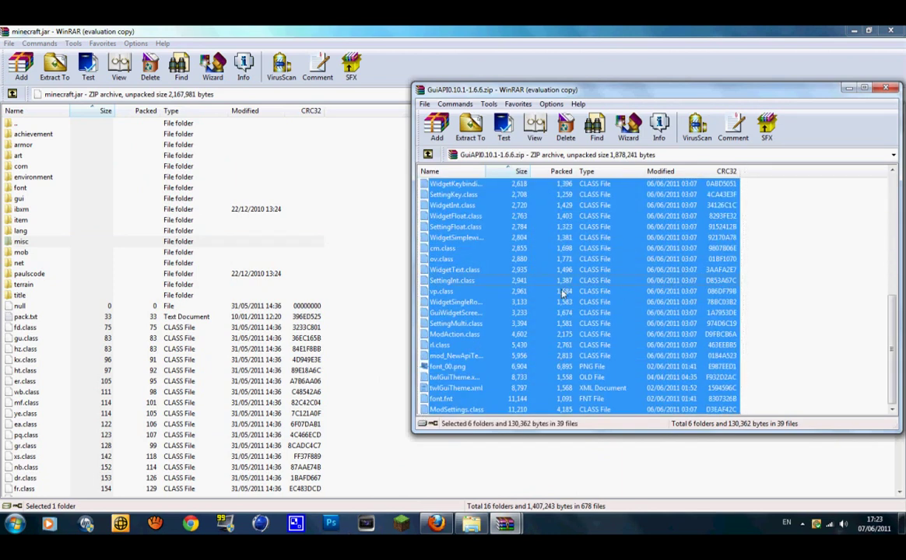
{"action": "left_click_drag", "start_coordinate": [65, 341], "coordinate": [65, 342]}
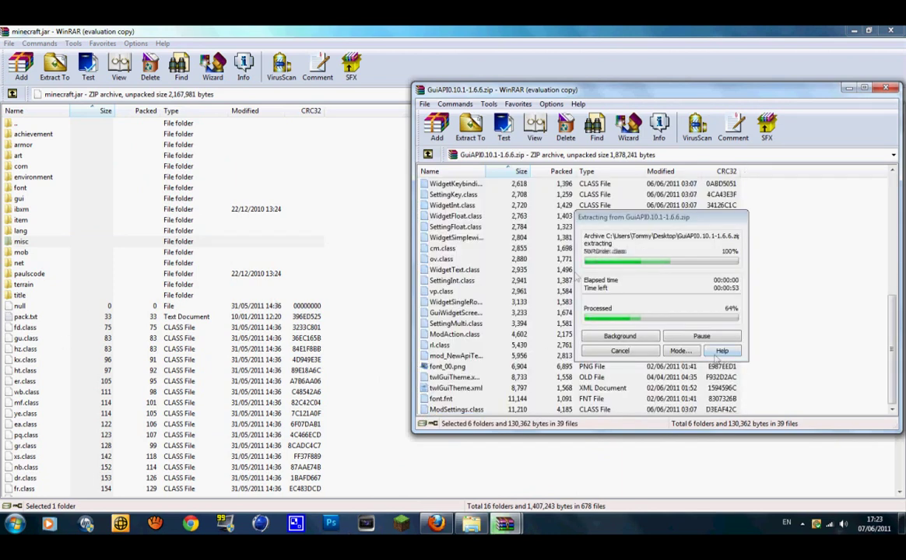
{"action": "left_click", "coordinate": [452, 367]}
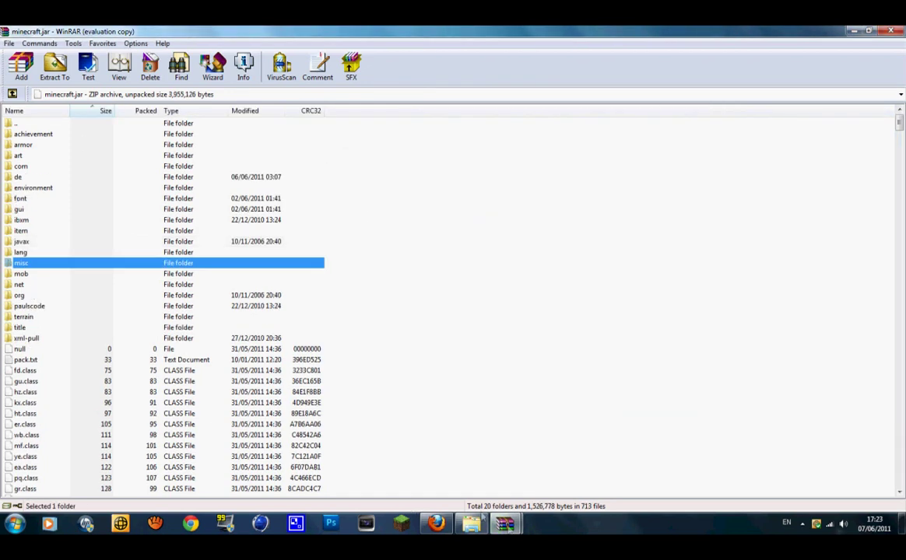
{"action": "mouse_move", "coordinate": [521, 528]}
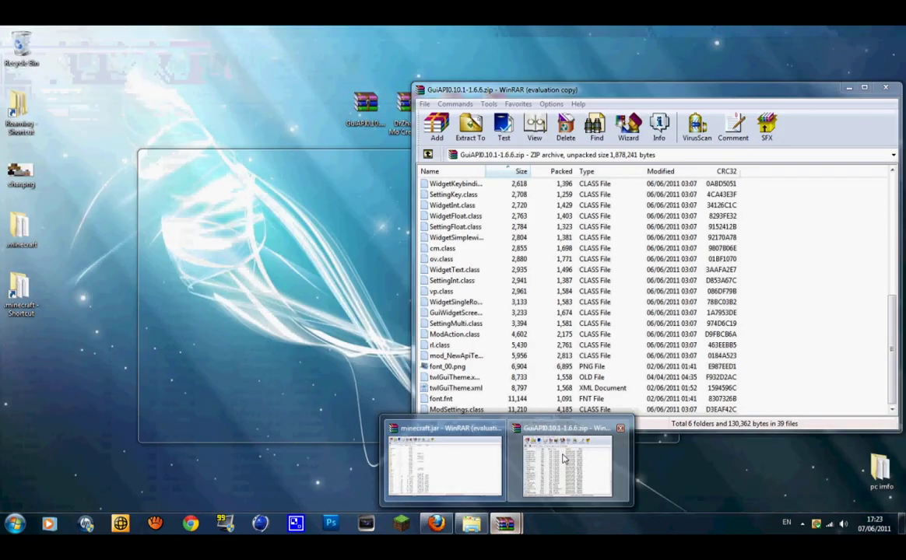
{"action": "left_click", "coordinate": [573, 457]}
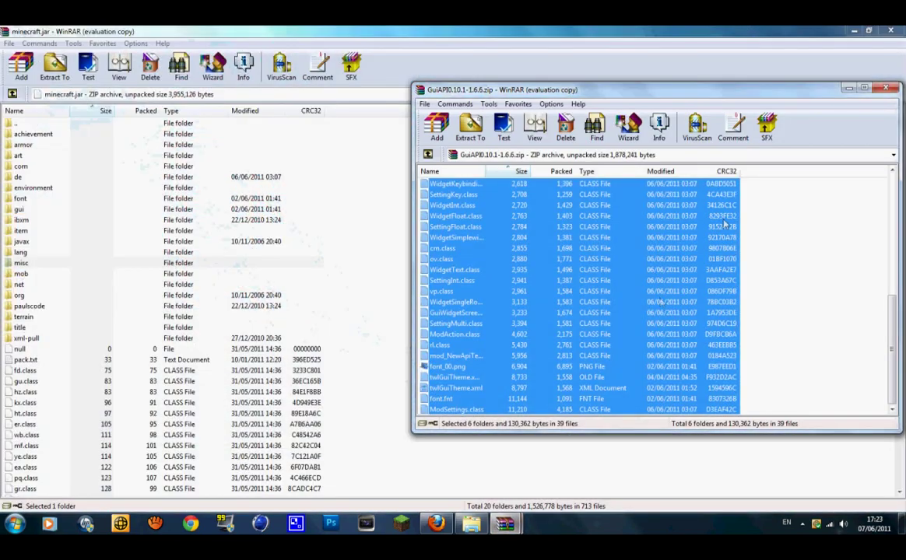
{"action": "left_click", "coordinate": [886, 87]}
{"action": "left_click", "coordinate": [853, 30]}
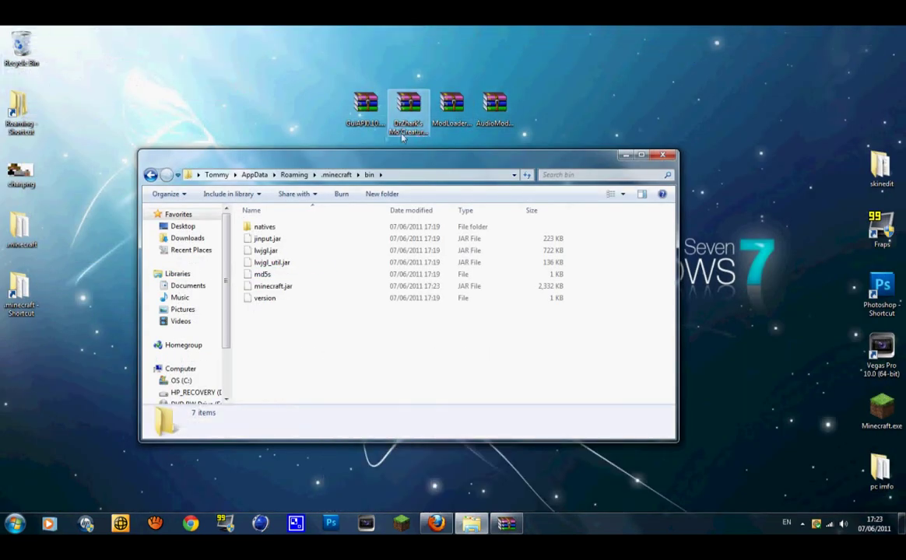
Open DrZhark's Mo'Creatures Mod v2.10.1.zip, dismiss the licence reminder, close the bin folder window and move the archive window aside
{"action": "double_click", "coordinate": [408, 105]}
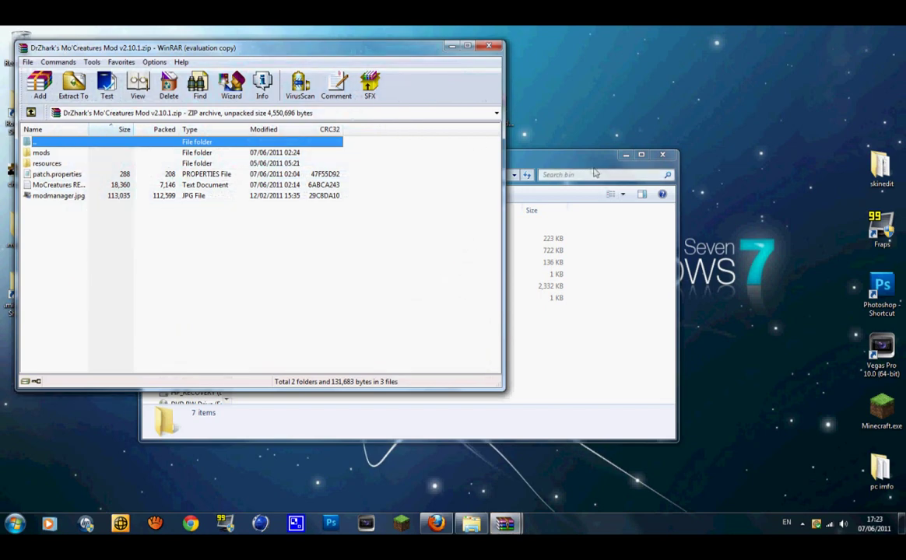
{"action": "left_click", "coordinate": [621, 191]}
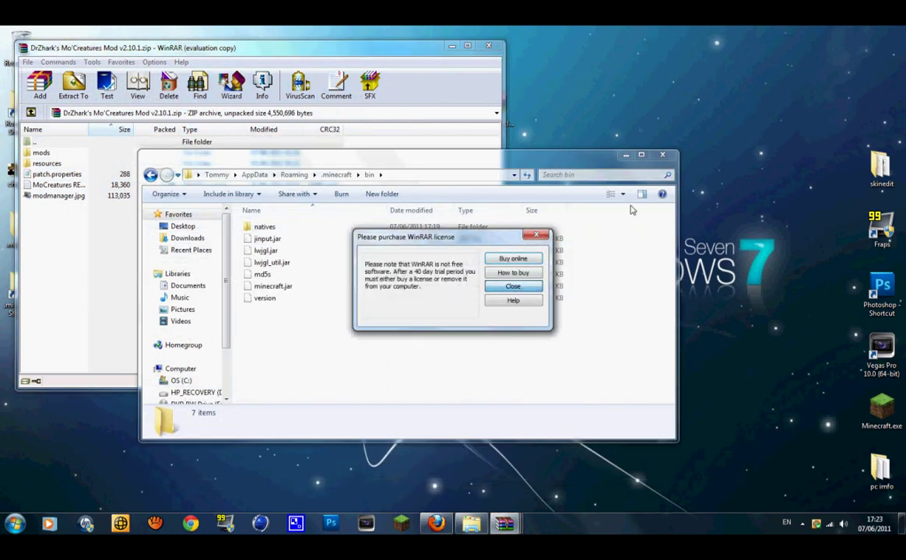
{"action": "key", "text": "Return"}
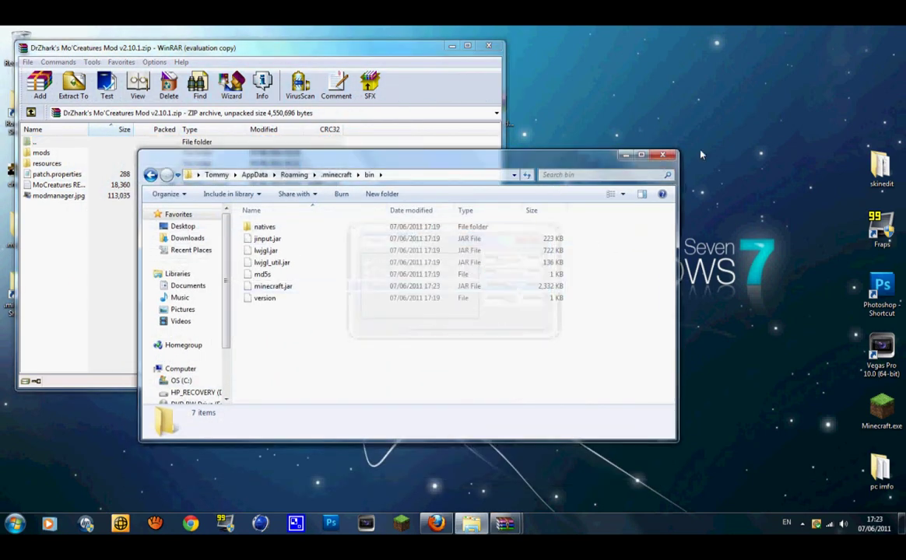
{"action": "left_click_drag", "start_coordinate": [385, 52], "coordinate": [759, 46]}
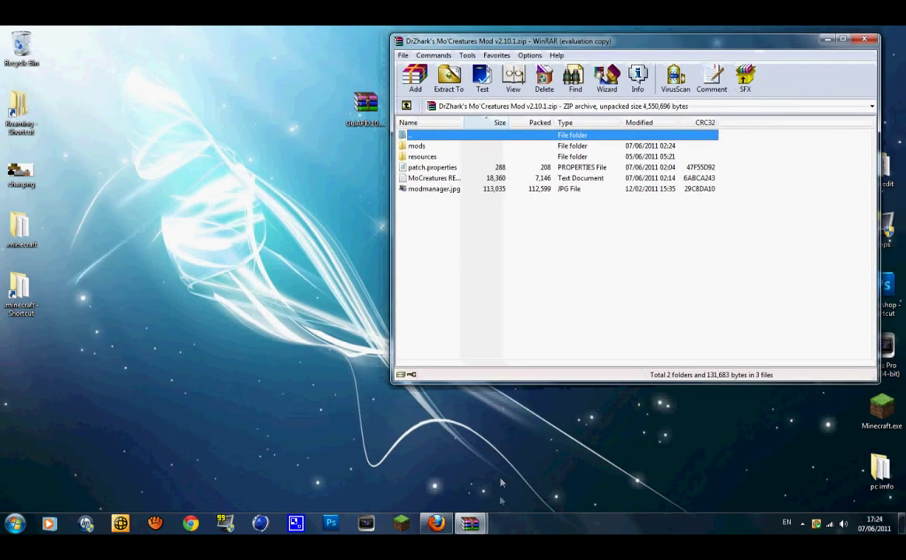
Restore and close the minecraft.jar archive, and reposition the Mo'Creatures archive window clear of the desktop shortcuts
{"action": "mouse_move", "coordinate": [475, 528]}
{"action": "left_click", "coordinate": [430, 499]}
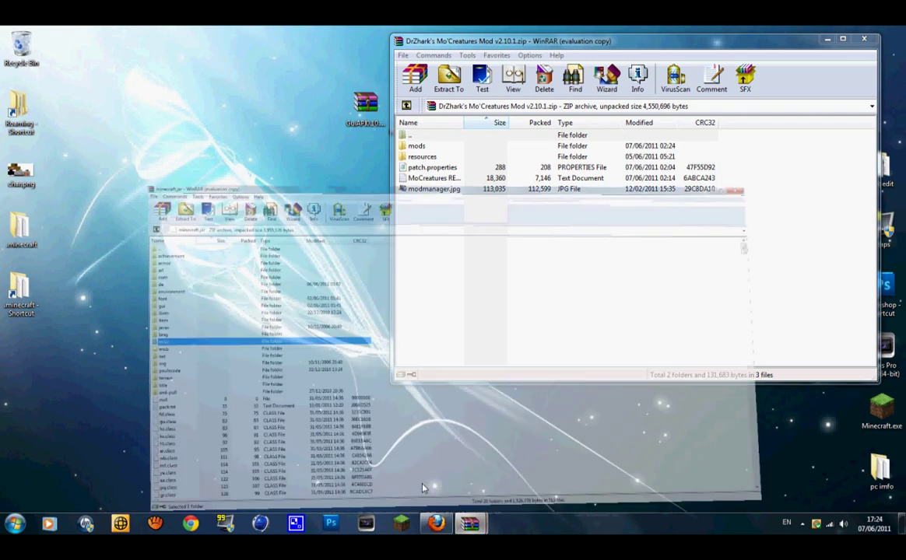
{"action": "left_click", "coordinate": [488, 526]}
{"action": "left_click", "coordinate": [502, 491]}
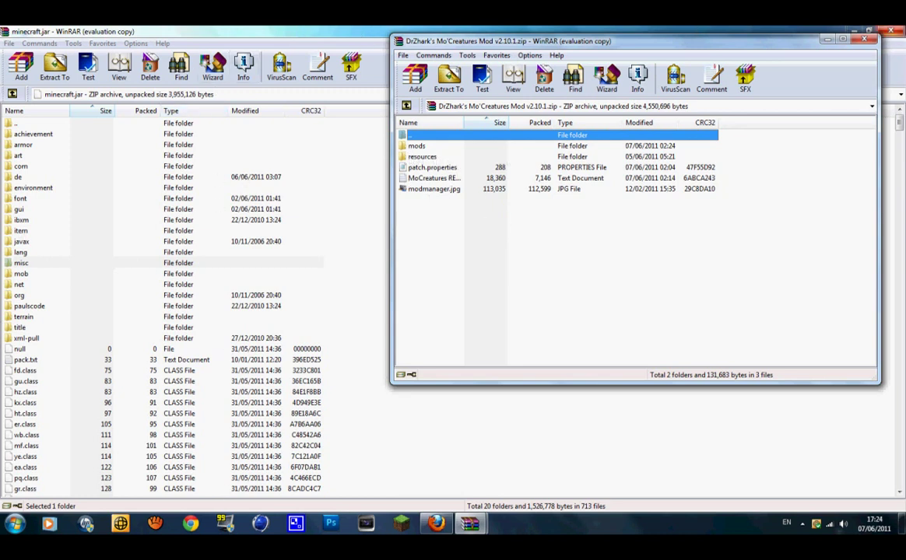
{"action": "left_click", "coordinate": [896, 32]}
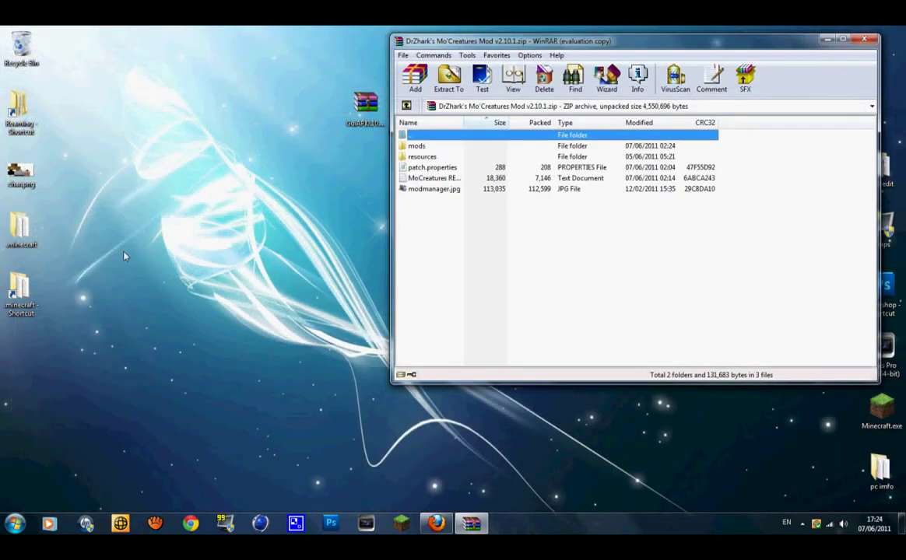
{"action": "left_click_drag", "start_coordinate": [642, 53], "coordinate": [562, 80]}
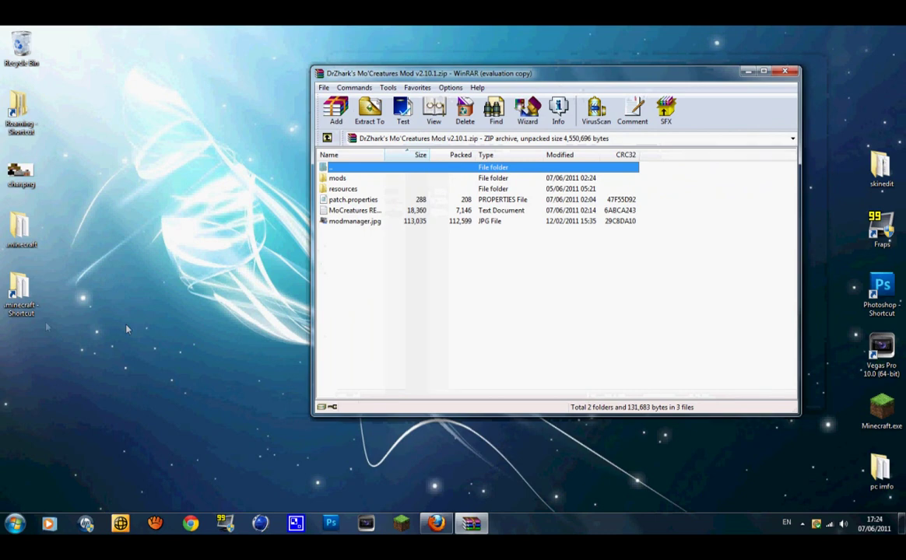
Open the .minecraft folder from its desktop shortcut, place it beside the Mo'Creatures archive, and copy patch.properties from the archive into it
{"action": "double_click", "coordinate": [14, 295]}
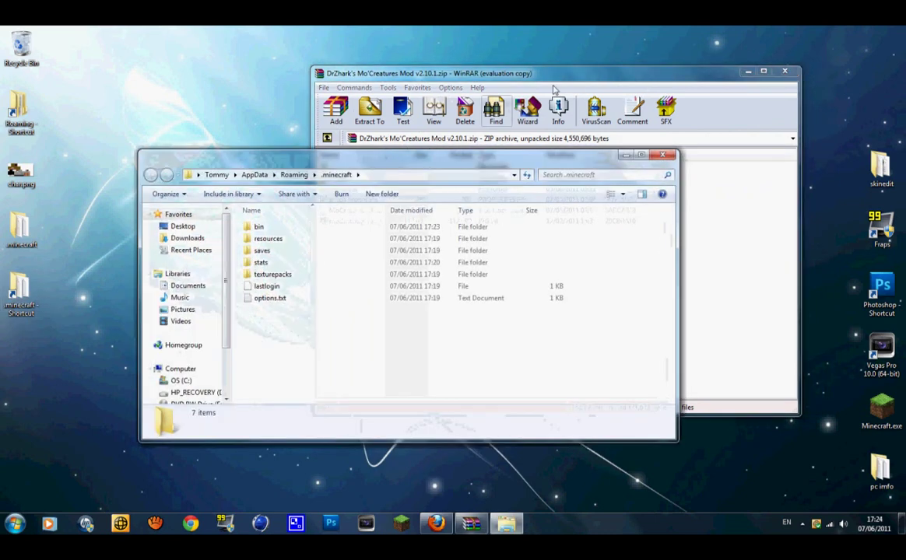
{"action": "left_click_drag", "start_coordinate": [493, 166], "coordinate": [449, 240]}
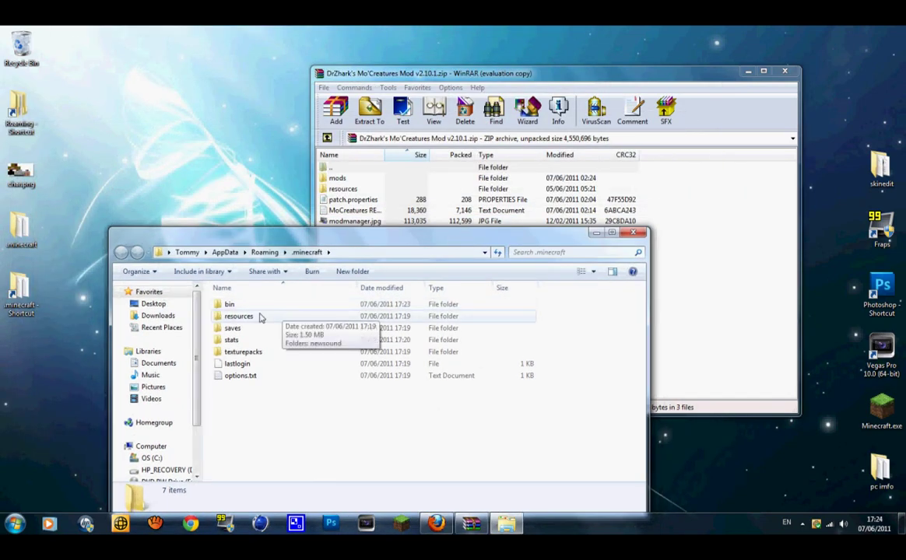
{"action": "left_click", "coordinate": [380, 201]}
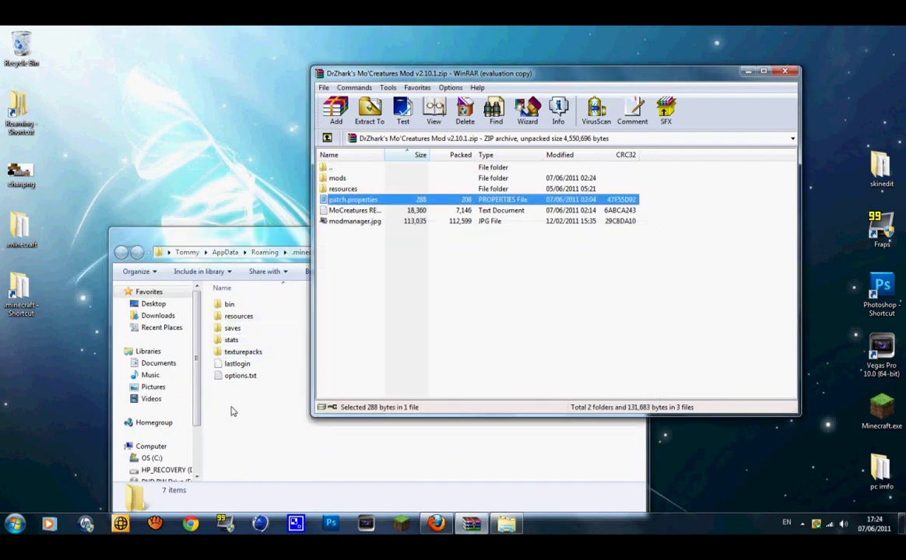
{"action": "left_click_drag", "start_coordinate": [230, 412], "coordinate": [233, 416]}
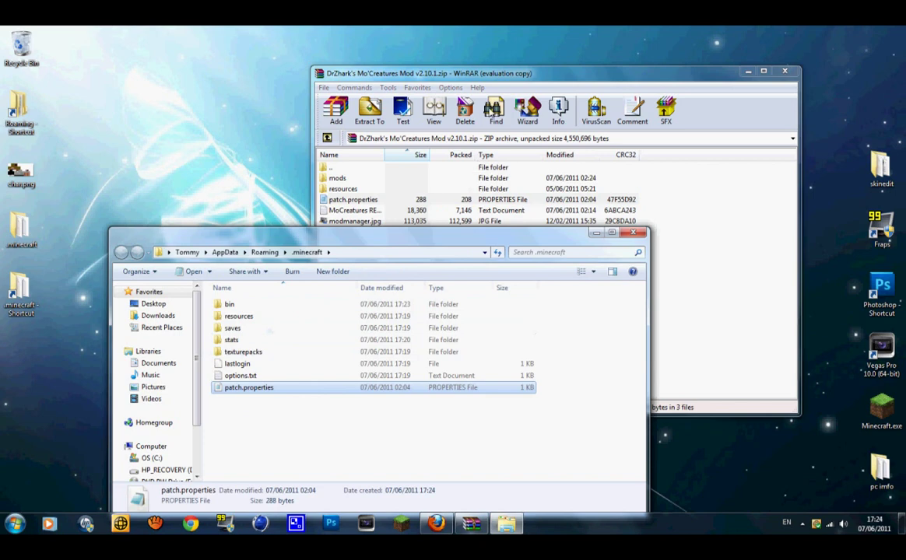
Copy the mod folder from the archive's resources folder into .minecraft's resources folder, arranging both windows so they are accessible
{"action": "left_click_drag", "start_coordinate": [483, 76], "coordinate": [564, 70]}
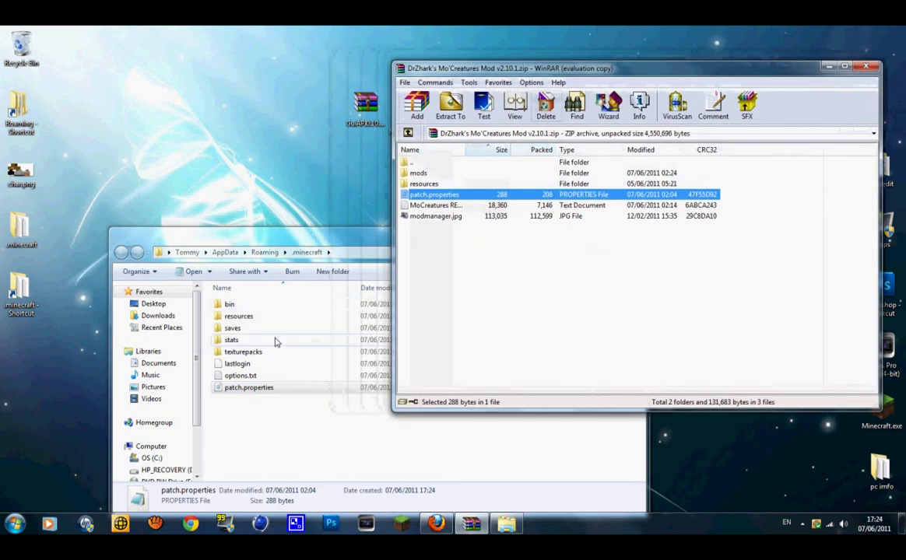
{"action": "double_click", "coordinate": [248, 319]}
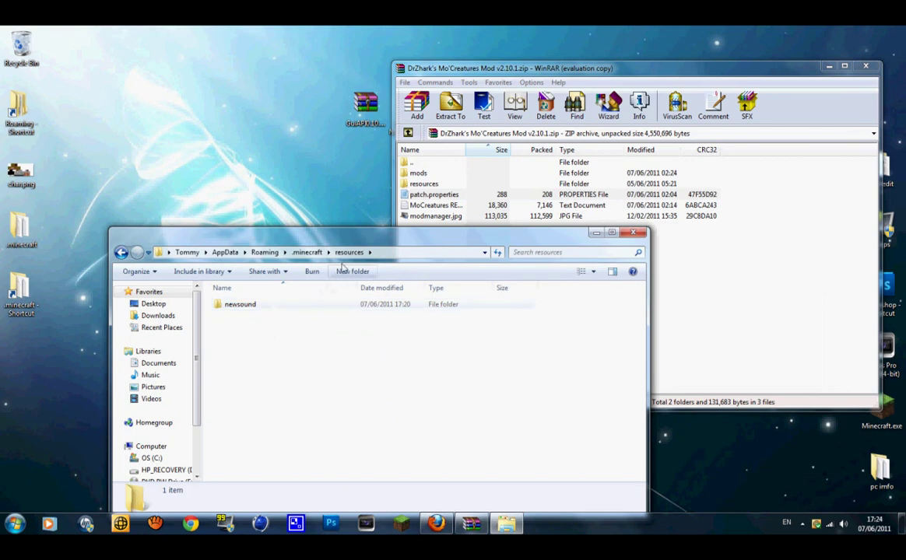
{"action": "left_click_drag", "start_coordinate": [387, 239], "coordinate": [373, 212]}
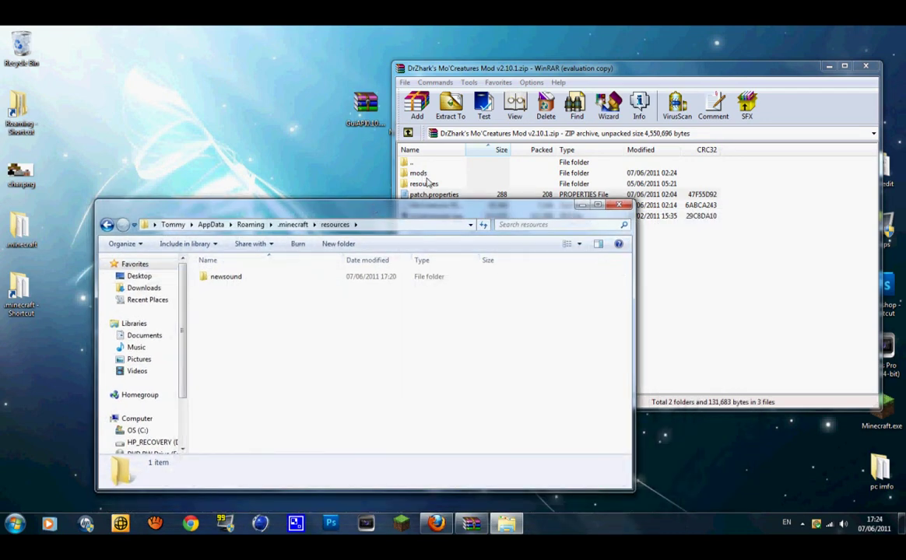
{"action": "double_click", "coordinate": [427, 184]}
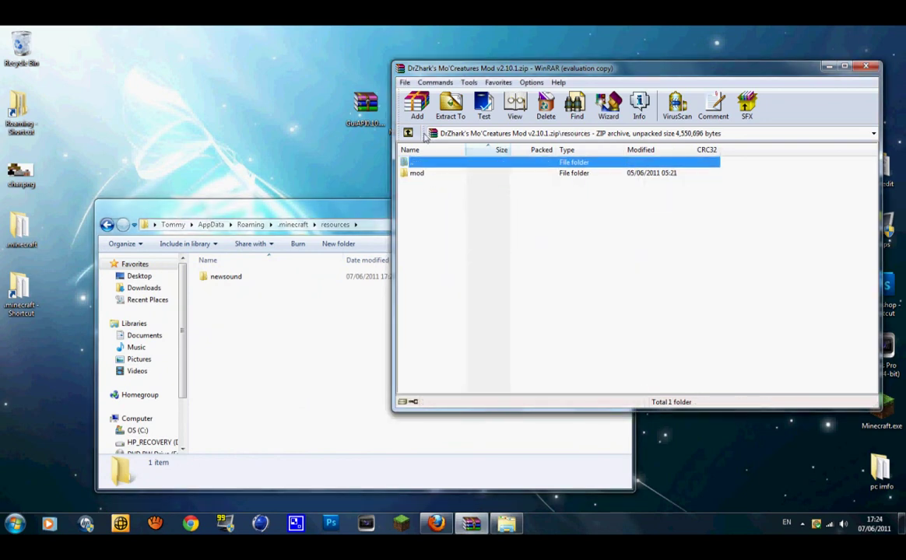
{"action": "left_click", "coordinate": [459, 178]}
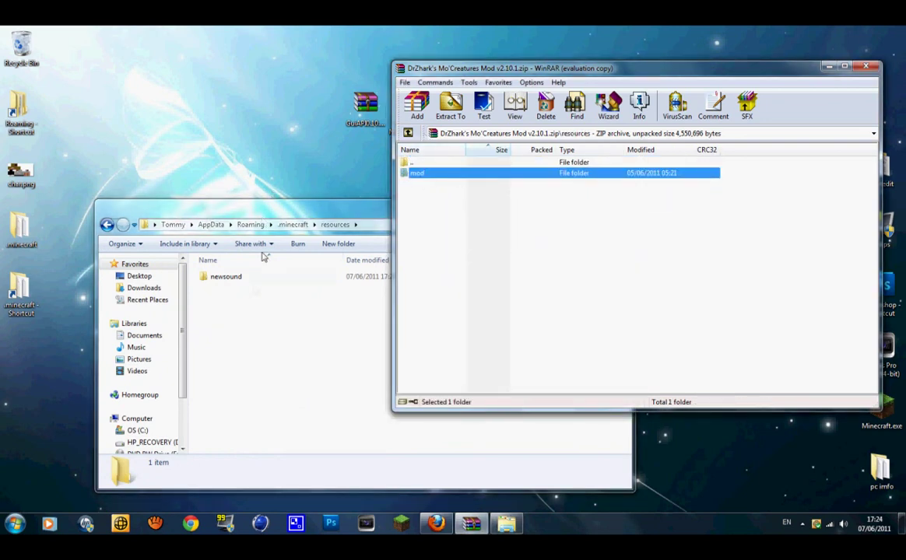
{"action": "left_click_drag", "start_coordinate": [236, 344], "coordinate": [232, 318]}
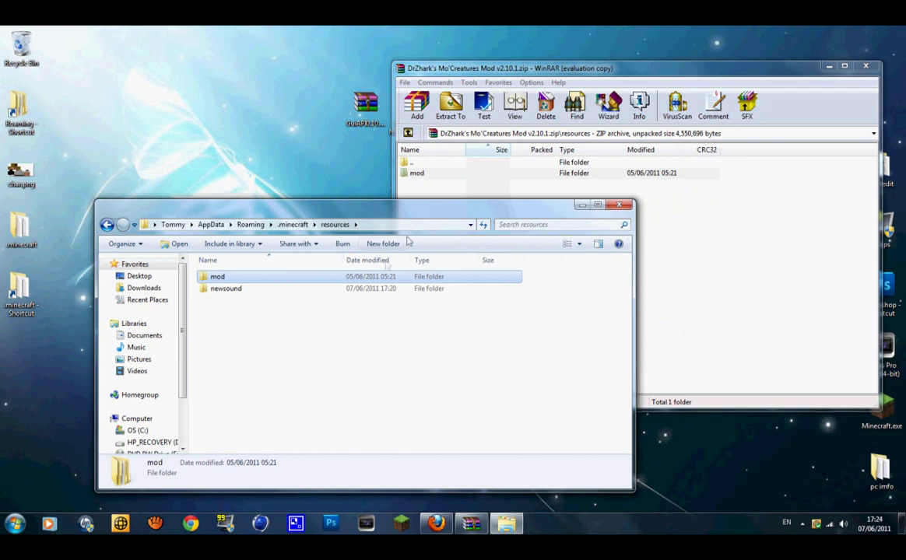
Return the archive and the folder window to their top levels and create a folder named mods in .minecraft
{"action": "double_click", "coordinate": [437, 163]}
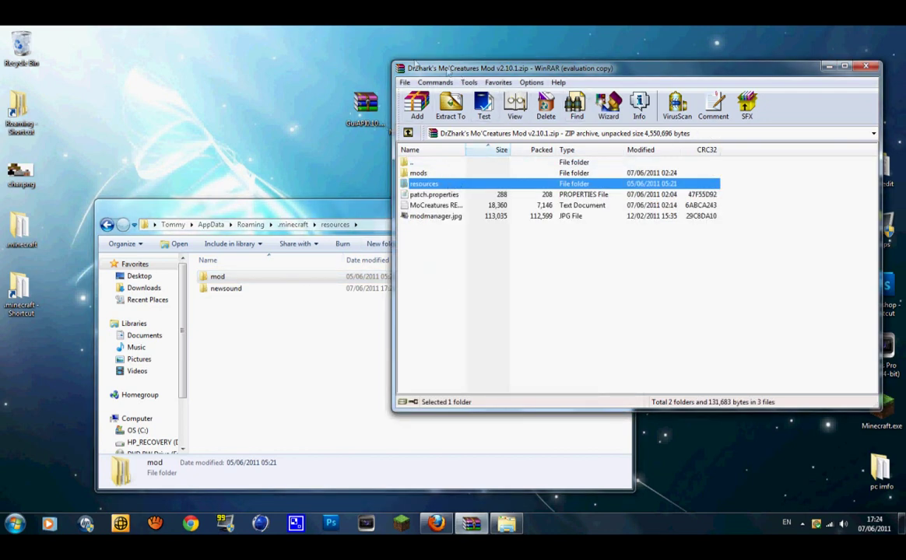
{"action": "left_click_drag", "start_coordinate": [415, 66], "coordinate": [423, 59]}
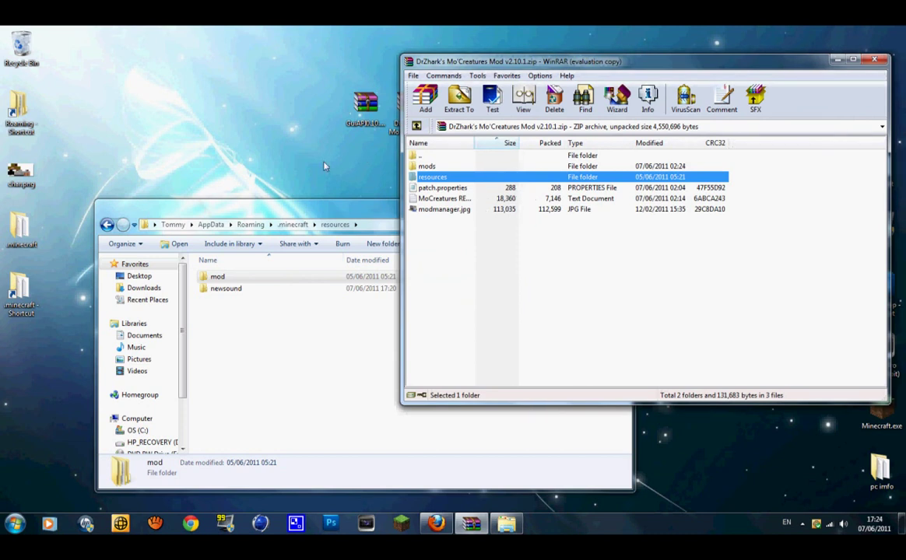
{"action": "left_click", "coordinate": [108, 225]}
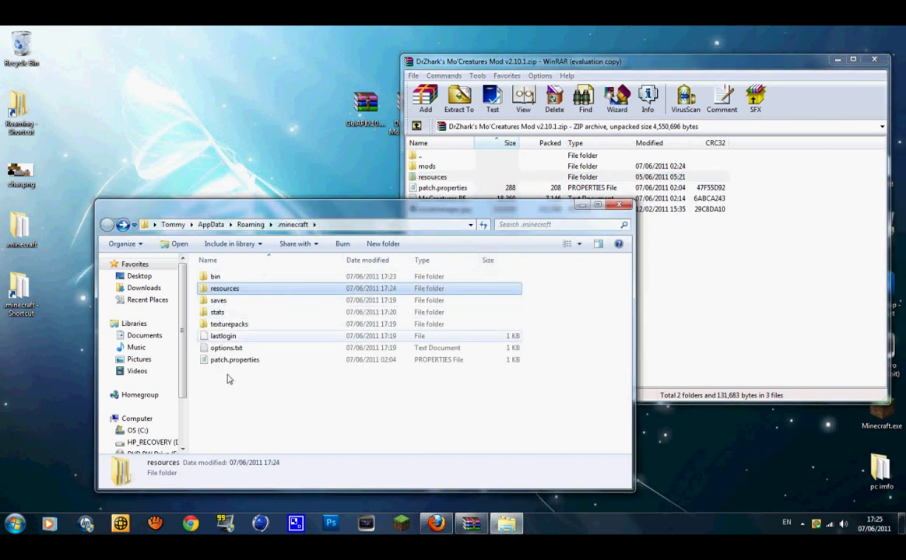
{"action": "left_click", "coordinate": [272, 420]}
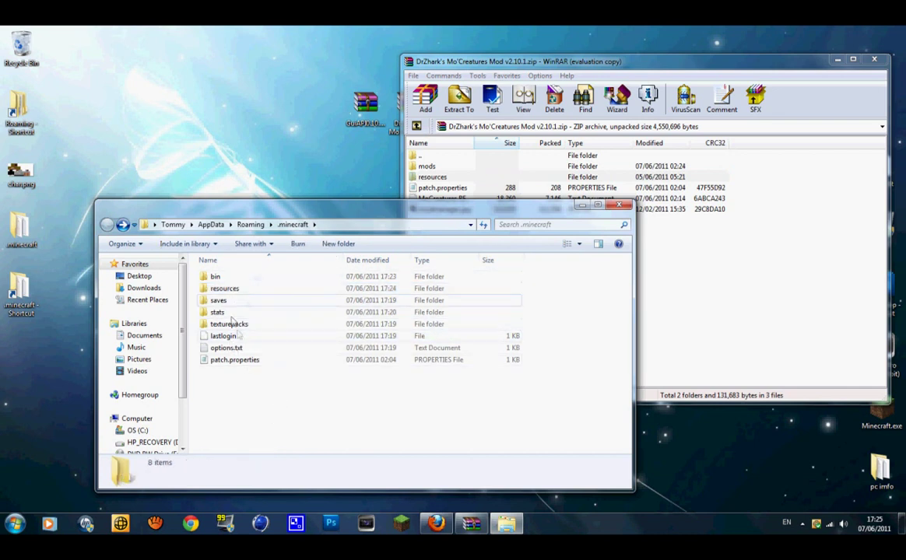
{"action": "right_click", "coordinate": [230, 390]}
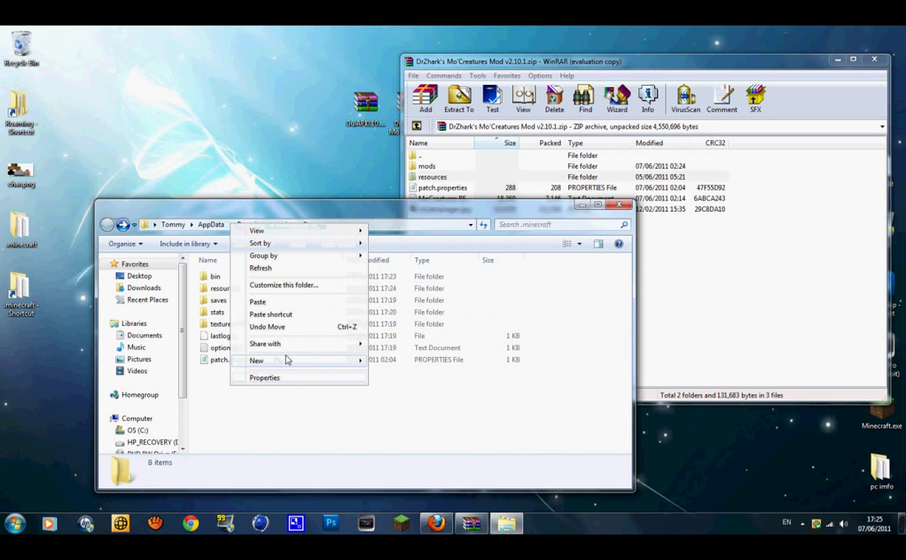
{"action": "mouse_move", "coordinate": [290, 362]}
{"action": "left_click", "coordinate": [395, 361]}
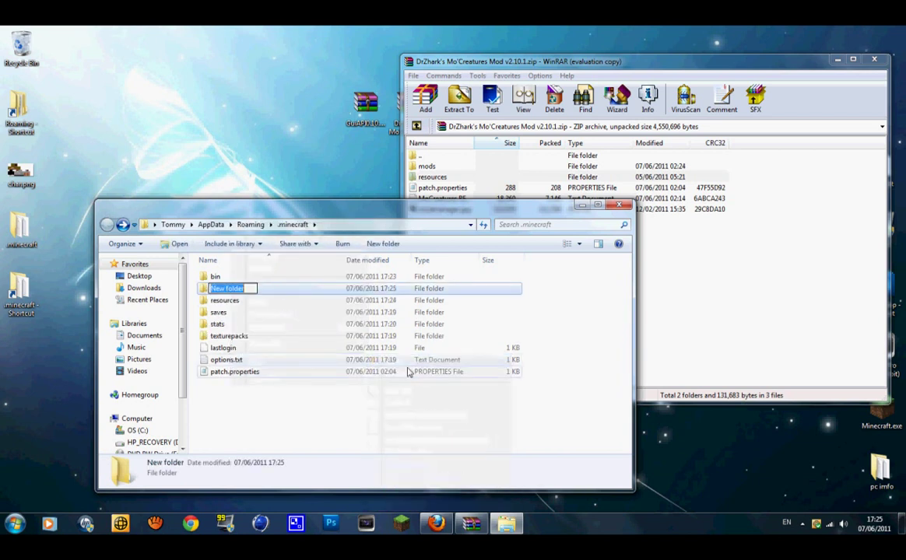
{"action": "type", "text": "mods"}
{"action": "left_click", "coordinate": [379, 439]}
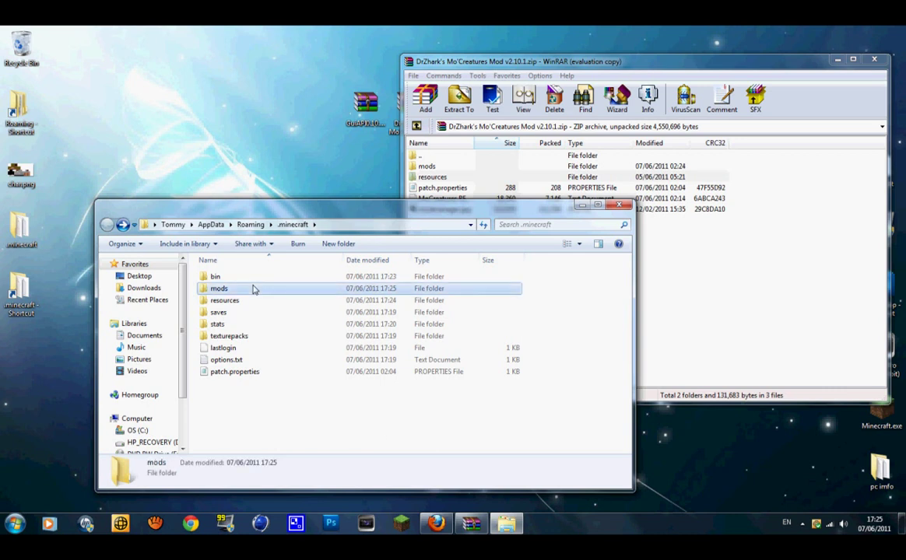
Copy MoCreatures.zip from the archive's mods folder into .minecraft's mods folder, and close both windows
{"action": "double_click", "coordinate": [253, 289]}
{"action": "double_click", "coordinate": [439, 168]}
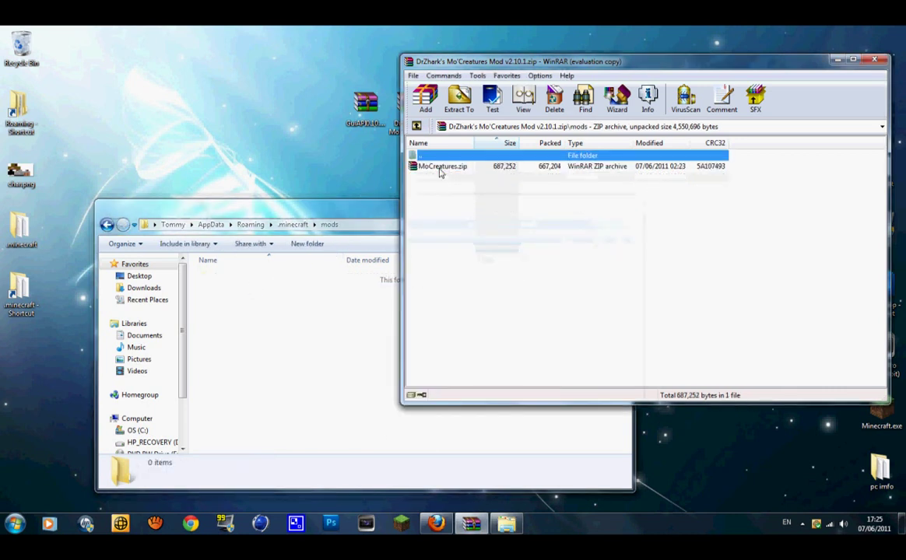
{"action": "left_click", "coordinate": [482, 167]}
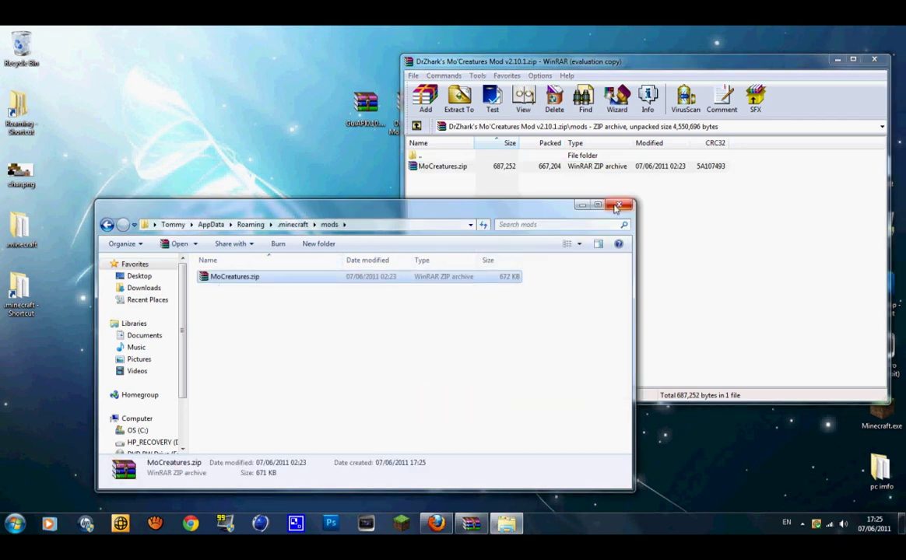
{"action": "left_click", "coordinate": [618, 208]}
{"action": "left_click", "coordinate": [874, 60]}
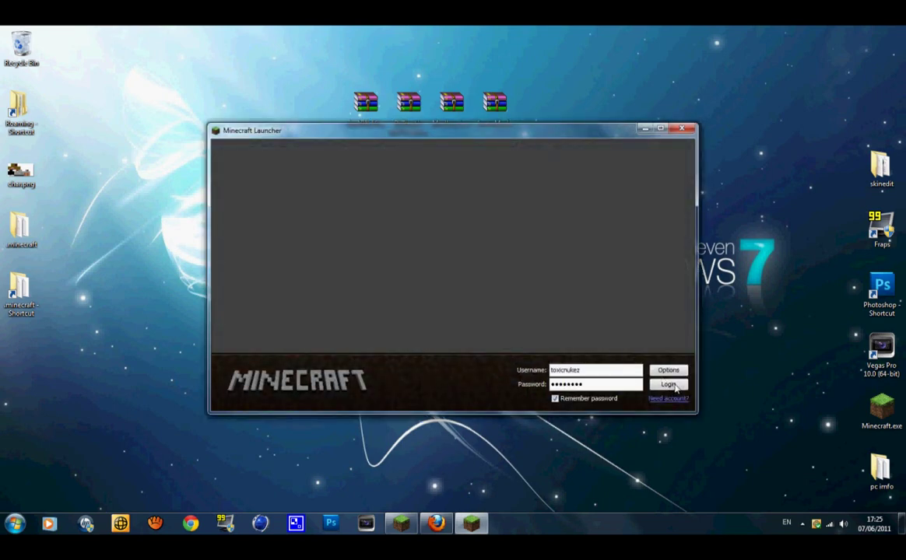
Log in to Minecraft with the saved account and create a singleplayer world named New World with a random seed
{"action": "left_click", "coordinate": [670, 386]}
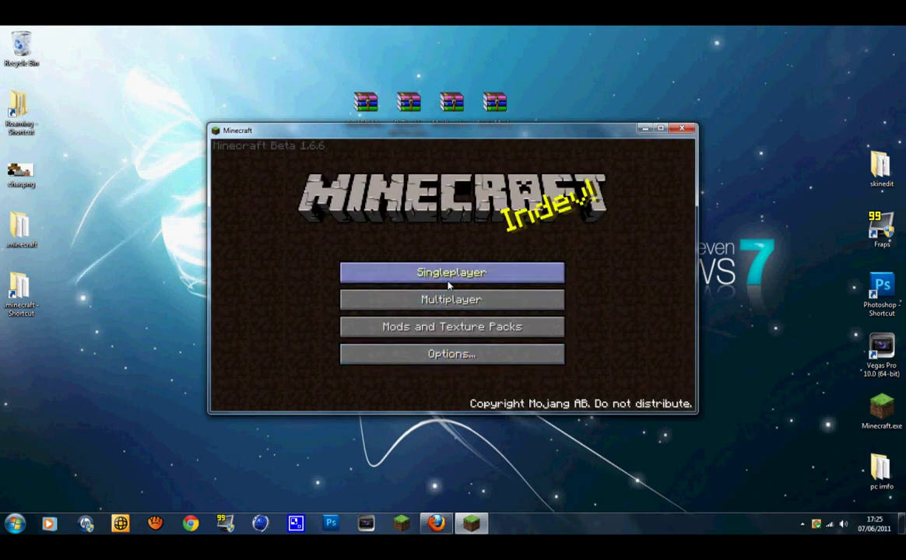
{"action": "left_click", "coordinate": [467, 272]}
{"action": "left_click", "coordinate": [470, 363]}
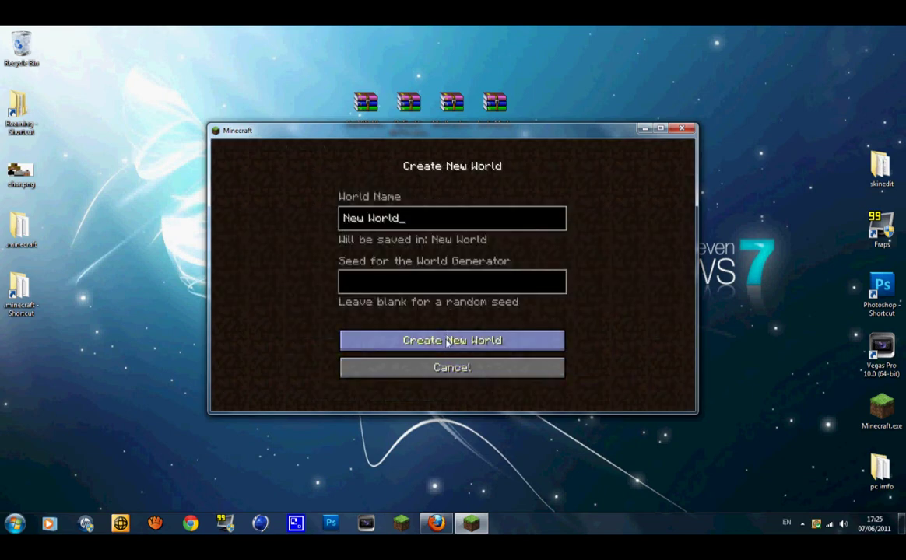
{"action": "left_click", "coordinate": [469, 340]}
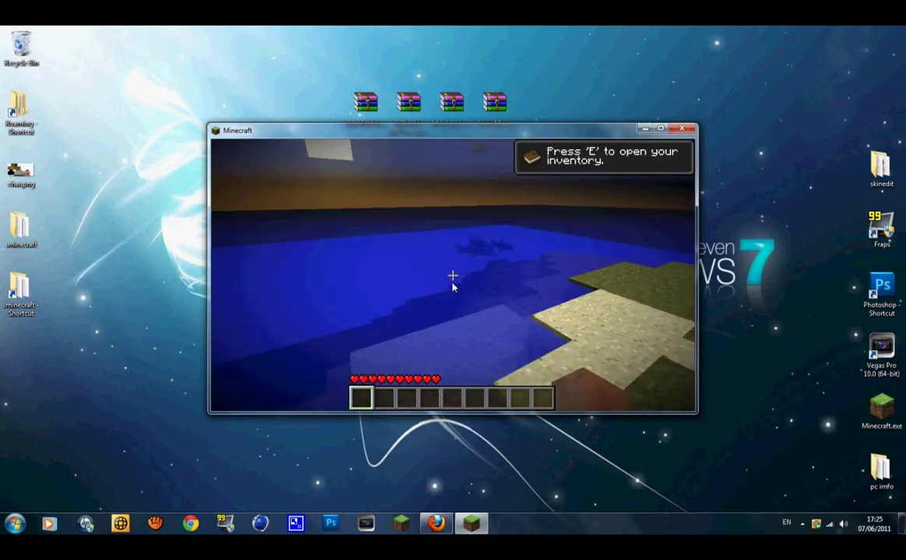
Set the video settings to Fast graphics and Normal render distance, and resume the game
{"action": "key", "text": "Escape"}
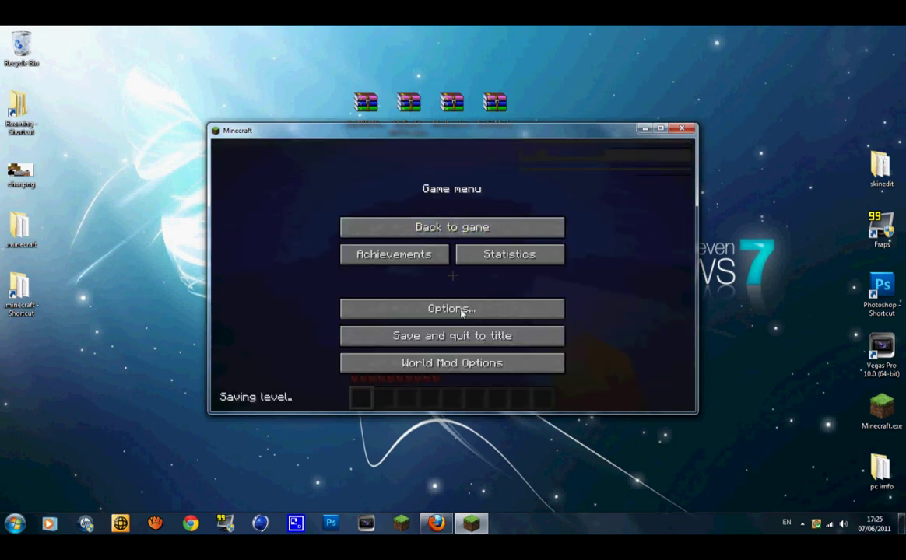
{"action": "left_click", "coordinate": [467, 310]}
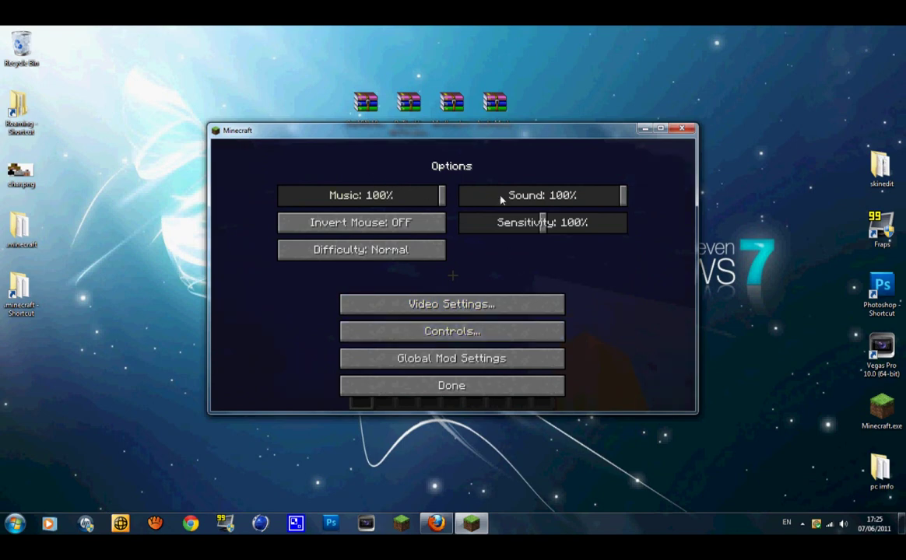
{"action": "left_click", "coordinate": [453, 304]}
{"action": "left_click", "coordinate": [374, 195]}
{"action": "left_click", "coordinate": [542, 193]}
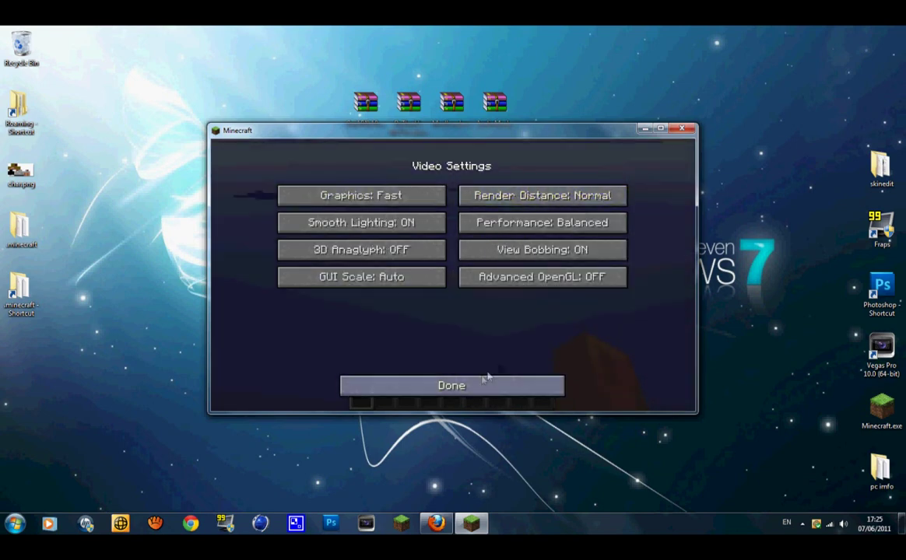
{"action": "left_click", "coordinate": [482, 385]}
{"action": "left_click", "coordinate": [481, 385]}
{"action": "left_click", "coordinate": [479, 228]}
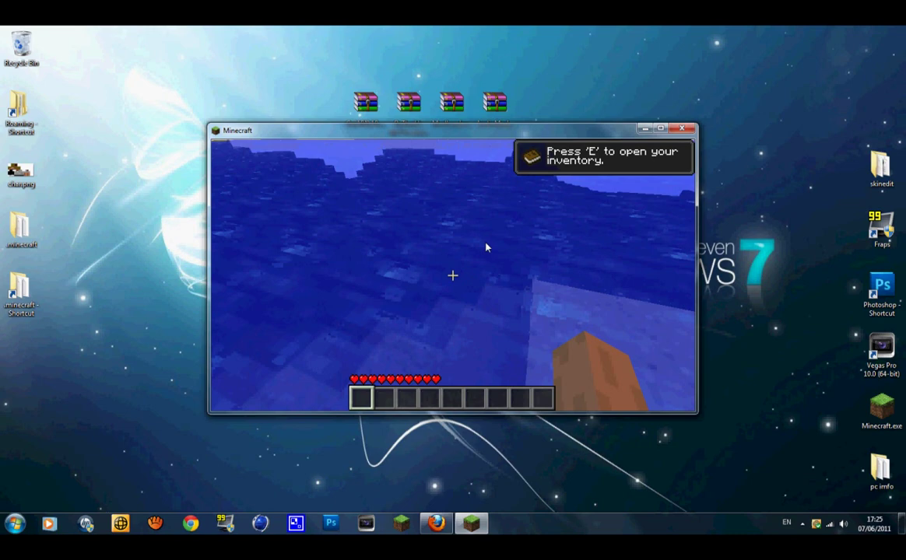
Walk from the water across the grassy shore and hillside to examine the mod's animals on land and in the sea
{"action": "key", "text": "w"}
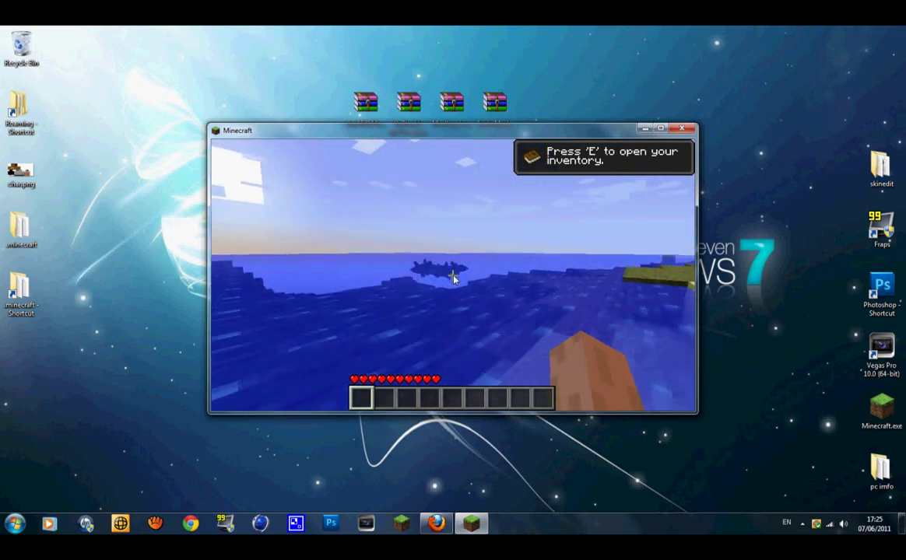
{"action": "key", "text": "w"}
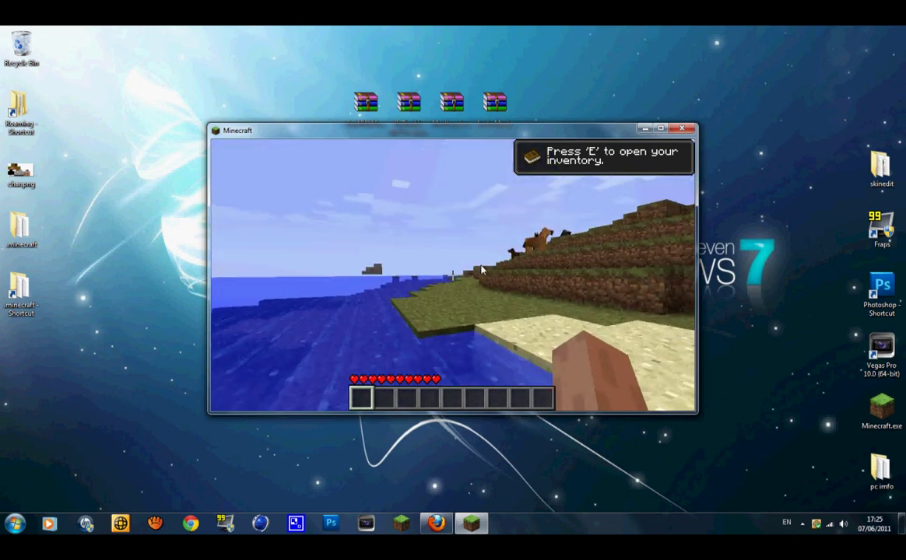
{"action": "key", "text": "w"}
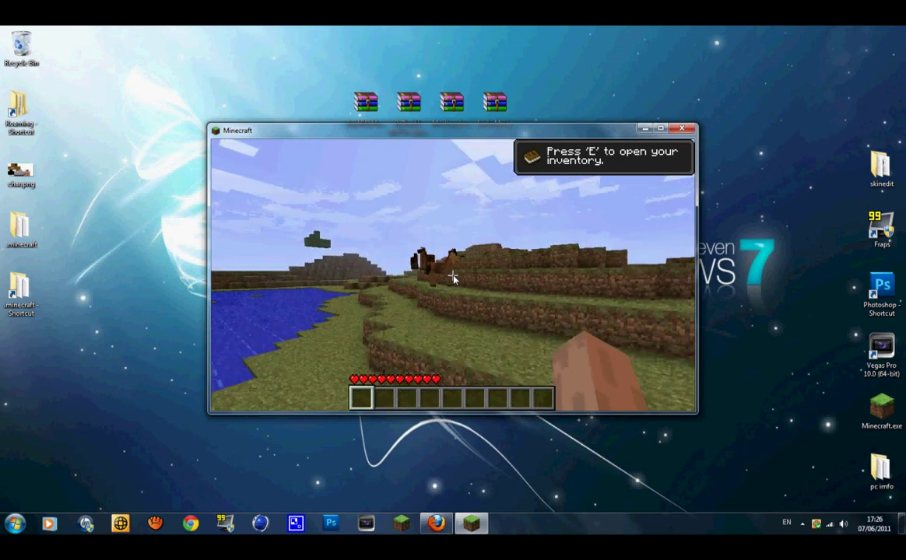
{"action": "key", "text": "w"}
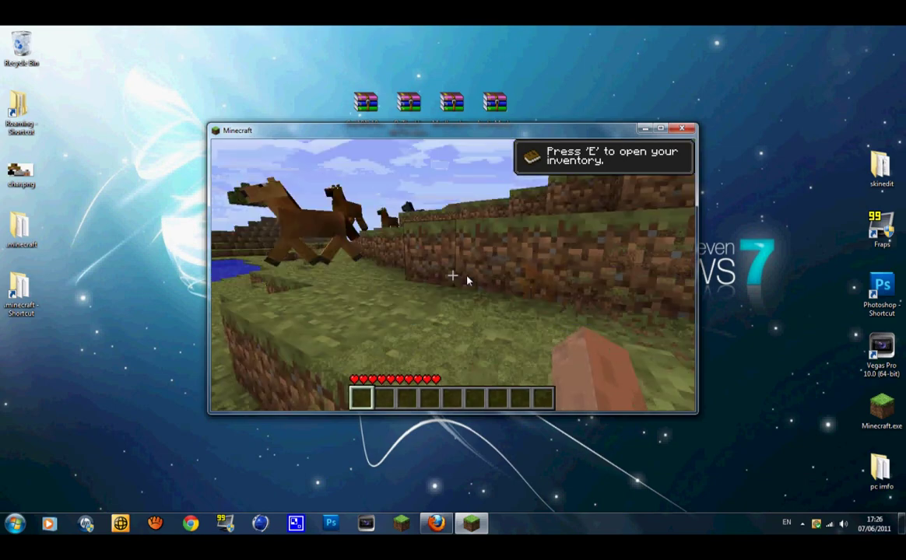
{"action": "key", "text": "w"}
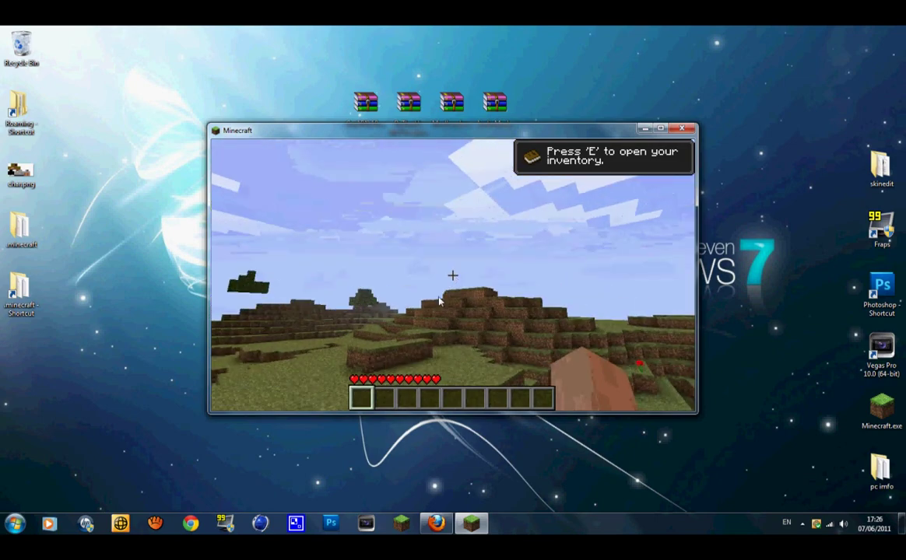
{"action": "key", "text": "w"}
{"action": "key", "text": "w"}
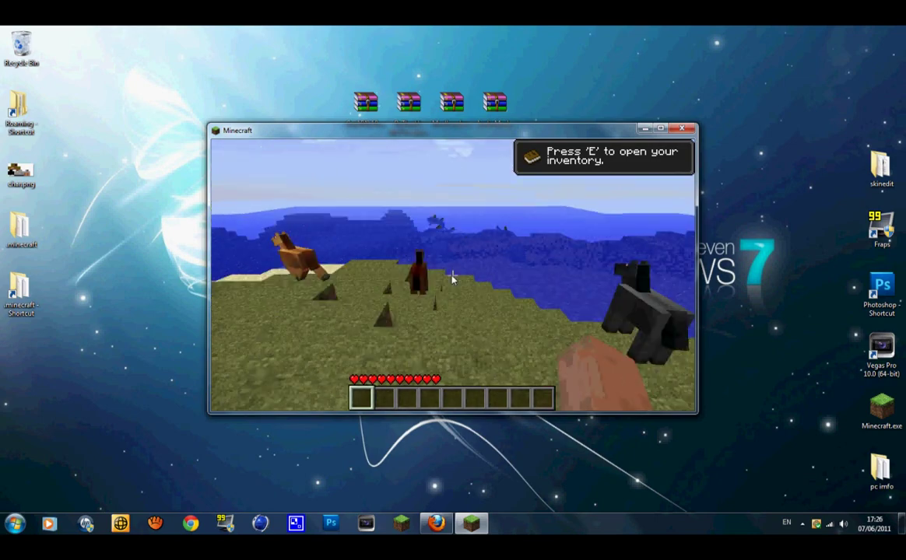
{"action": "key", "text": "w"}
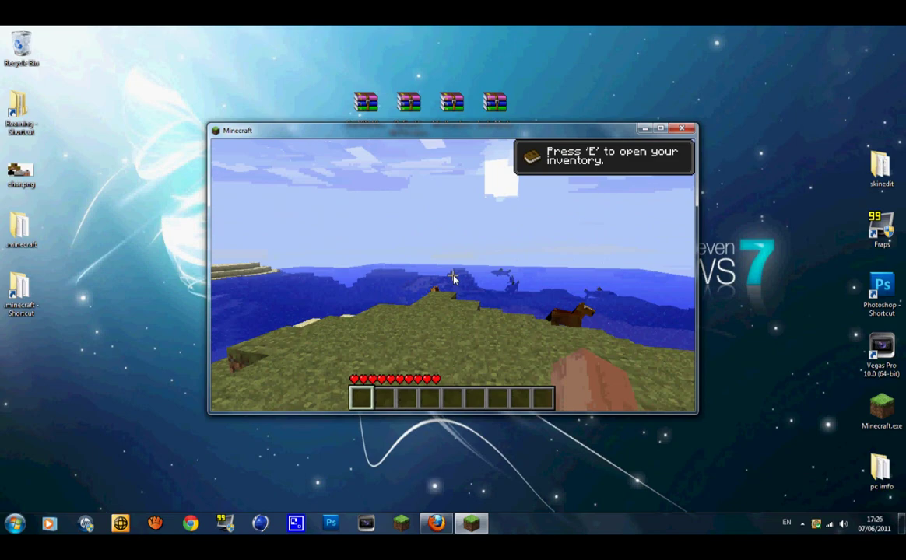
{"action": "key", "text": "w"}
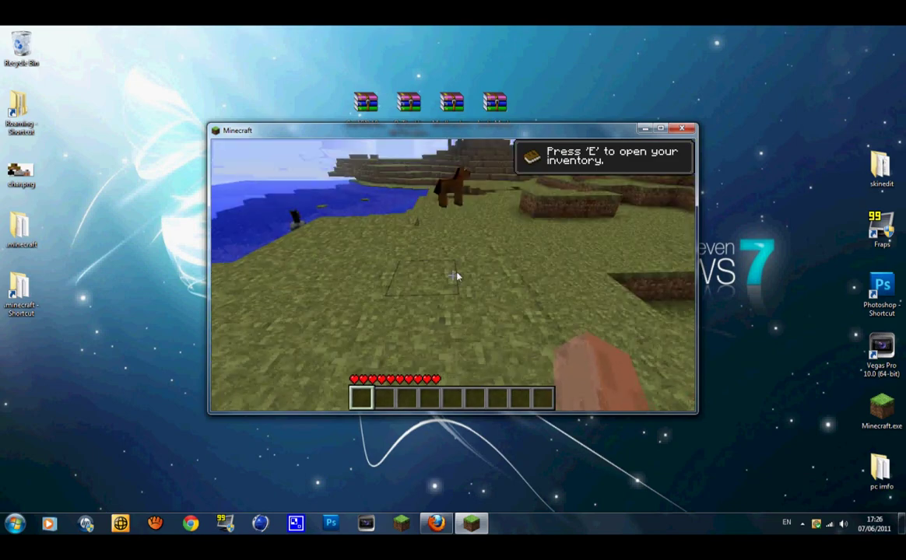
{"action": "key", "text": "w"}
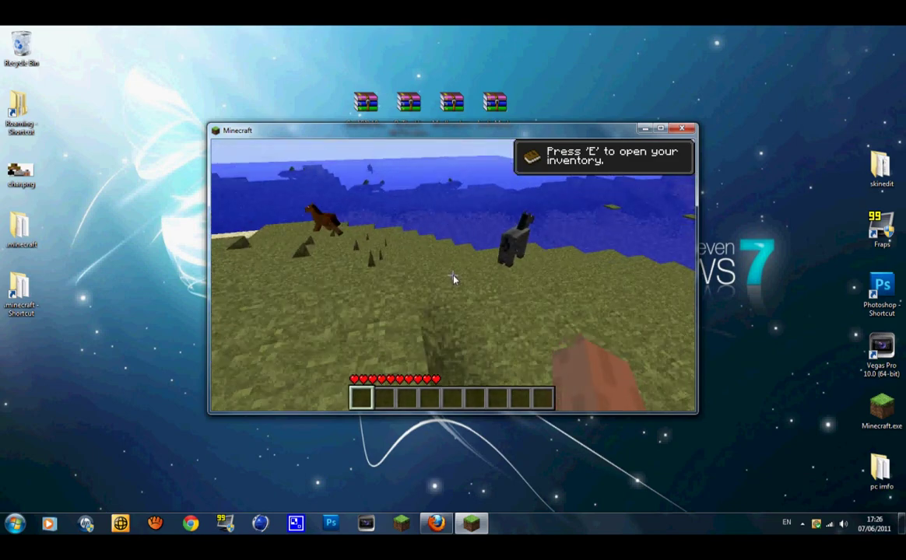